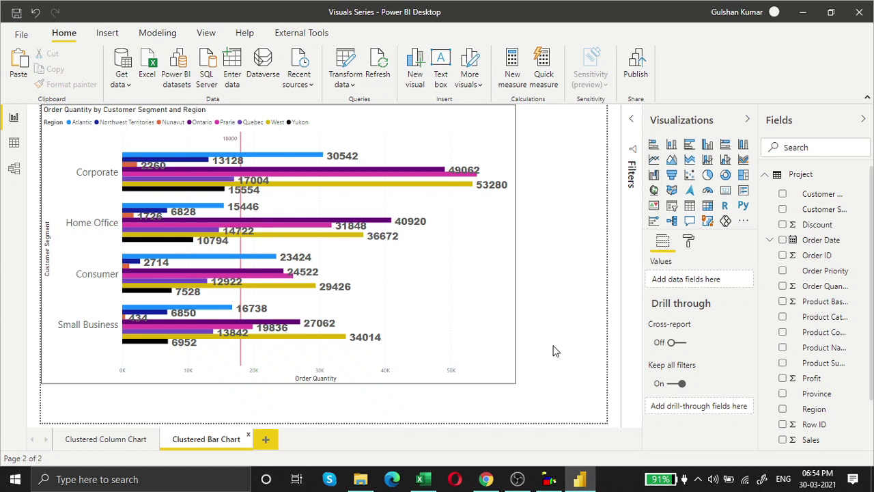
Step: Compare the charts on the Clustered Column Chart and Clustered Bar Chart report pages
{"action": "left_click", "coordinate": [105, 443]}
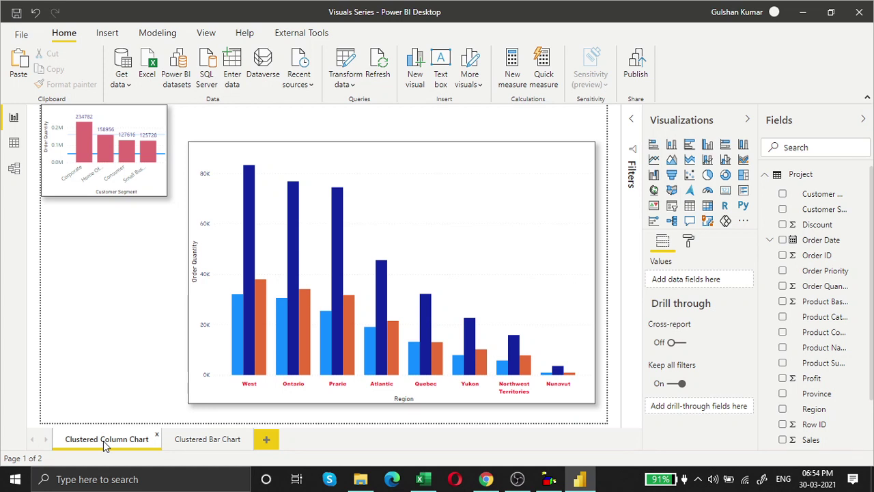
{"action": "left_click", "coordinate": [219, 441]}
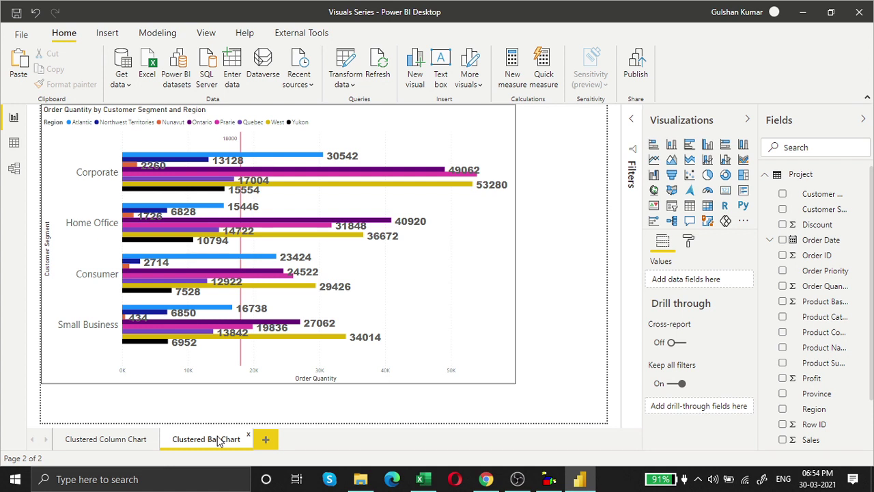
{"action": "left_click", "coordinate": [114, 443]}
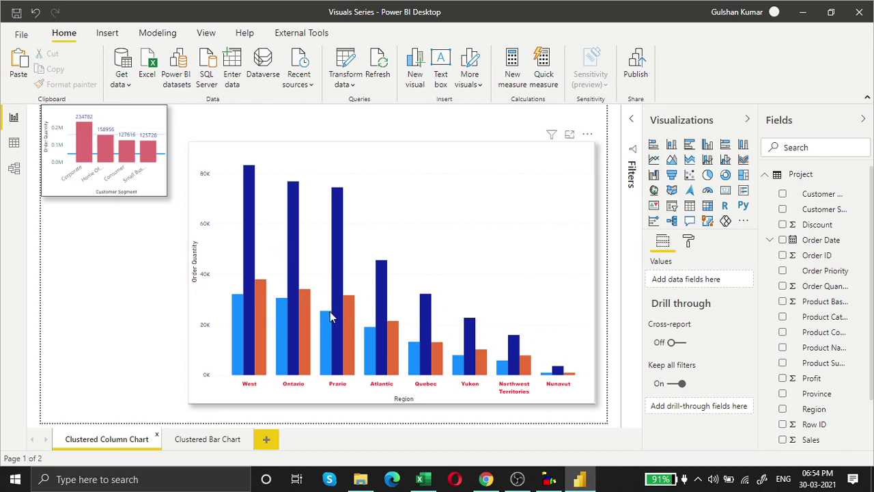
{"action": "left_click", "coordinate": [227, 442]}
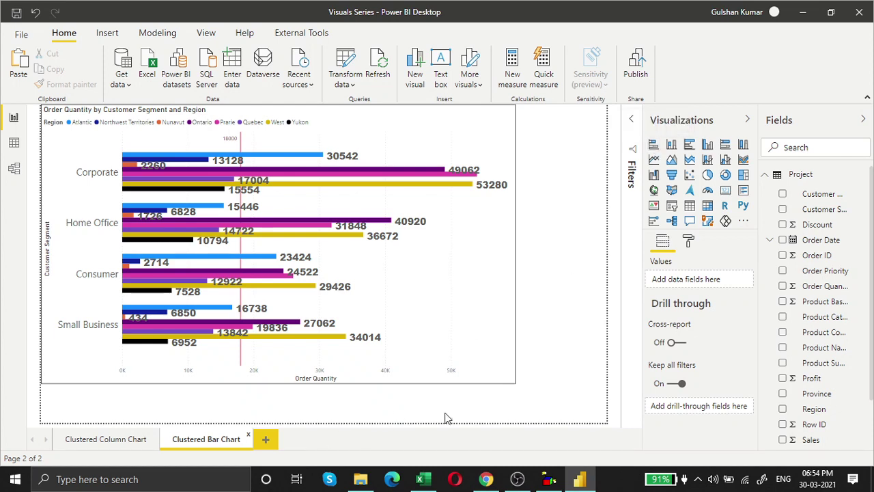
Step: Switch to Chrome and search Google for "stack chart"
{"action": "left_click", "coordinate": [486, 479]}
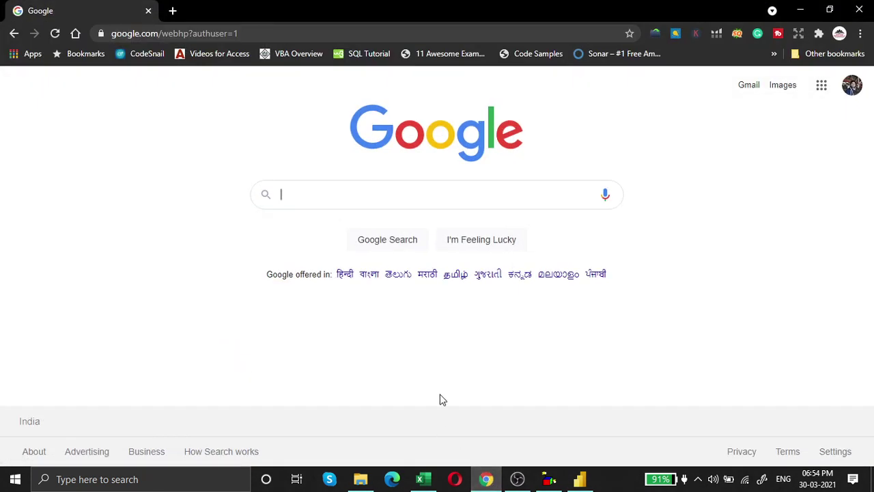
{"action": "type", "text": "ST"}
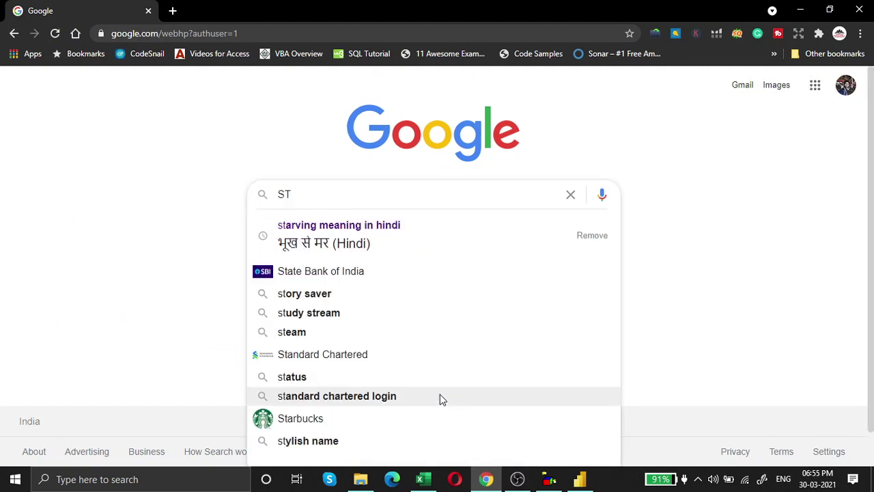
{"action": "key", "text": "BackSpace"}
{"action": "key", "text": "BackSpace"}
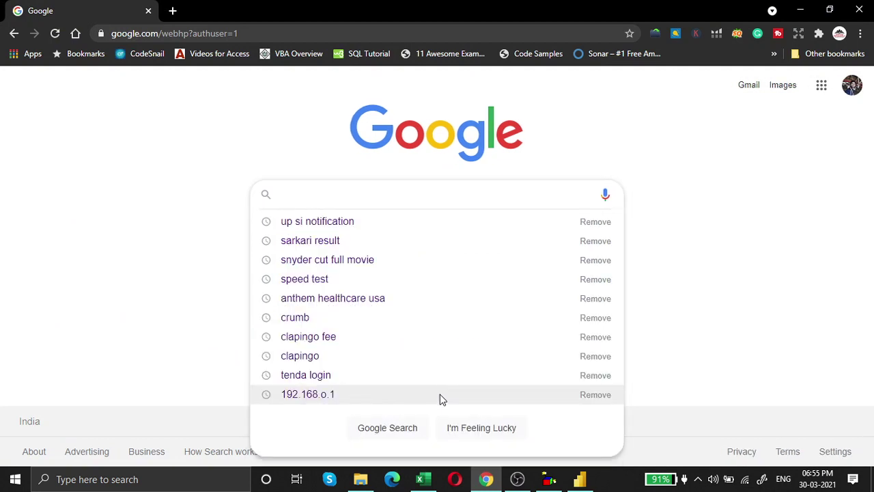
{"action": "type", "text": "S"}
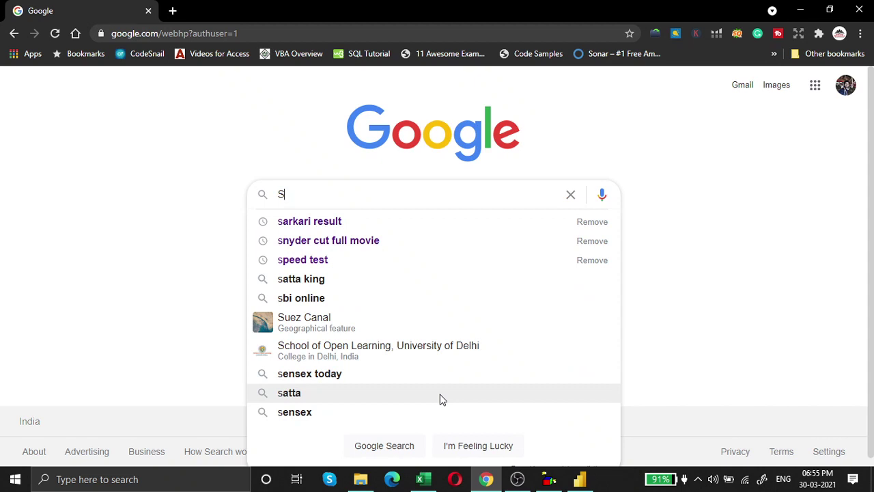
{"action": "type", "text": "ta"}
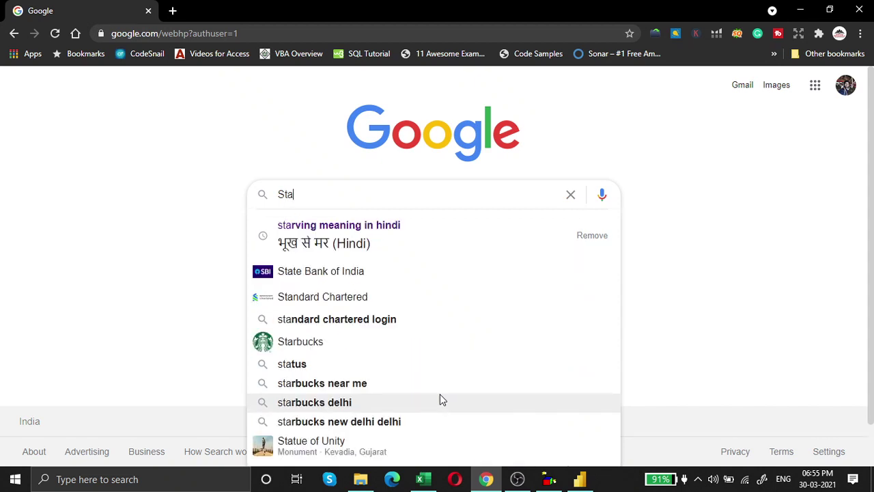
{"action": "key", "text": "BackSpace"}
{"action": "key", "text": "BackSpace"}
{"action": "key", "text": "BackSpace"}
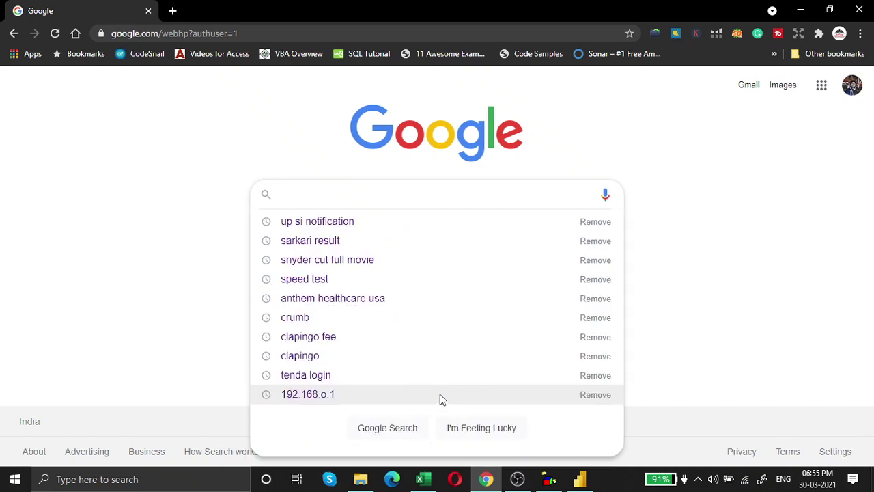
{"action": "type", "text": "stack"}
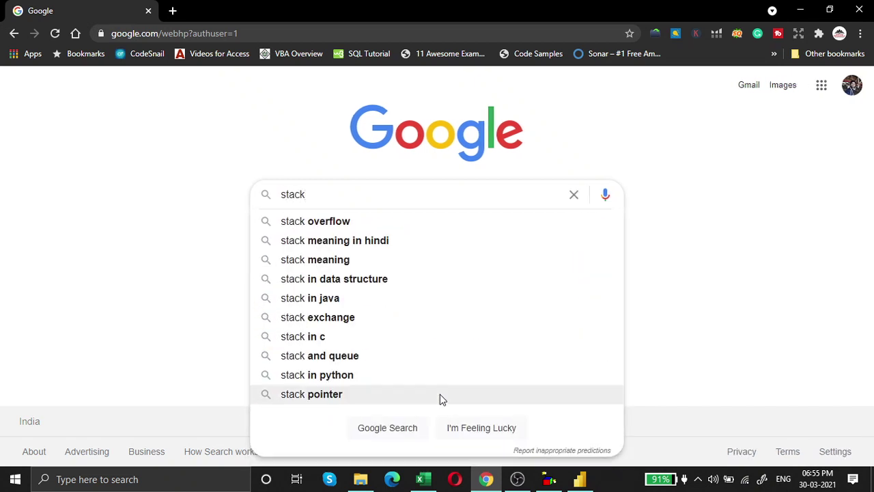
{"action": "type", "text": " chart"}
{"action": "key", "text": "Return"}
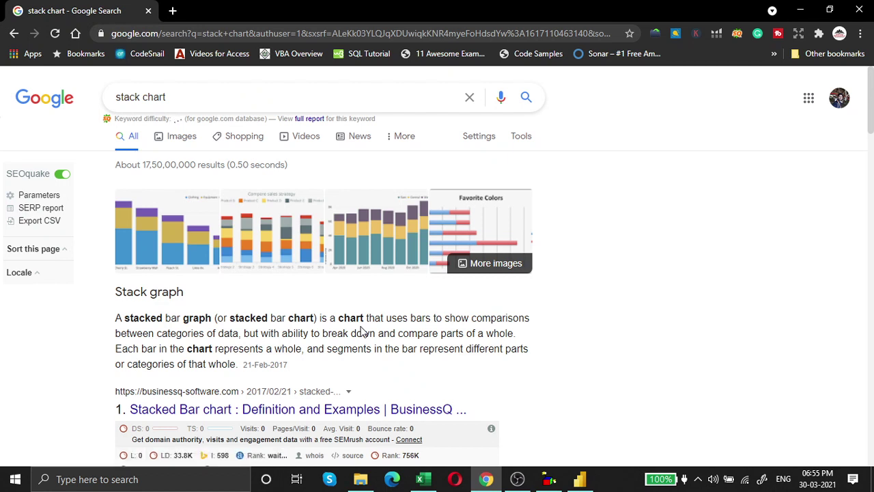
Step: Shorten the Google search to "stack" and run it again
{"action": "left_click", "coordinate": [211, 101]}
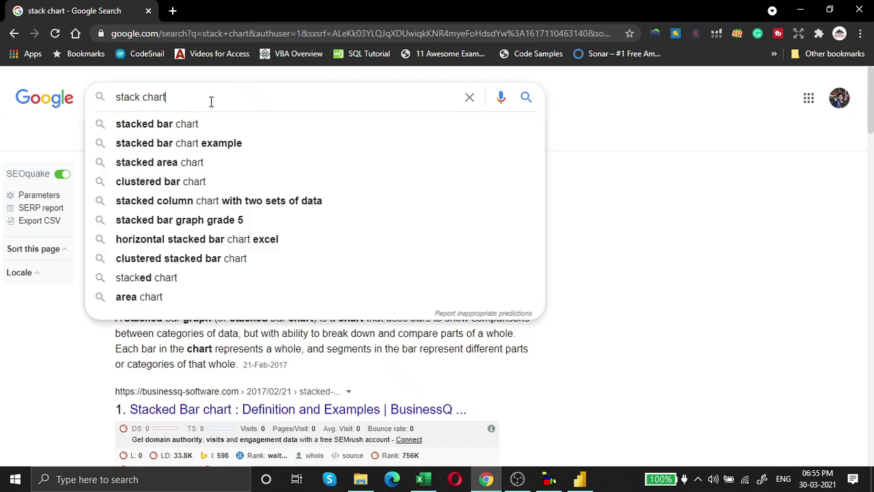
{"action": "key", "text": "BackSpace"}
{"action": "key", "text": "BackSpace"}
{"action": "key", "text": "BackSpace"}
{"action": "key", "text": "BackSpace"}
{"action": "key", "text": "BackSpace"}
{"action": "key", "text": "BackSpace"}
{"action": "key", "text": "Return"}
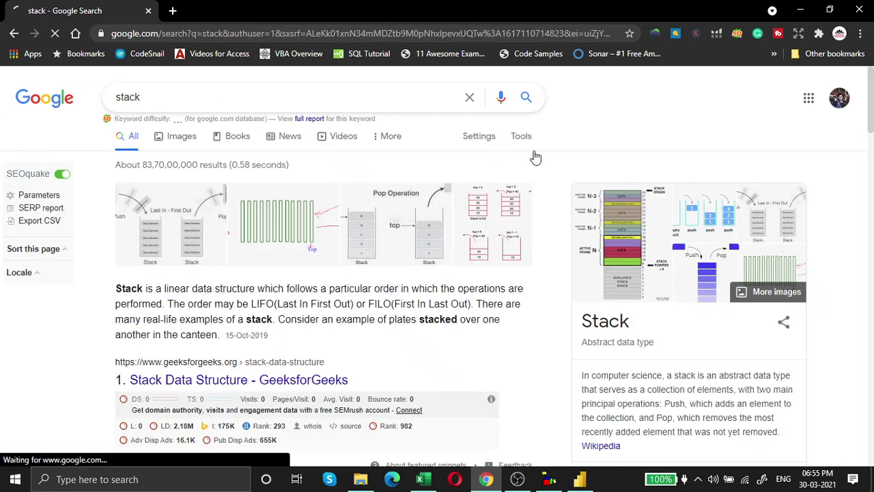
Step: Browse the image results for stack, narrowing them to paper and transparent
{"action": "scroll", "coordinate": [278, 305], "scroll_direction": "down", "scroll_amount": 3}
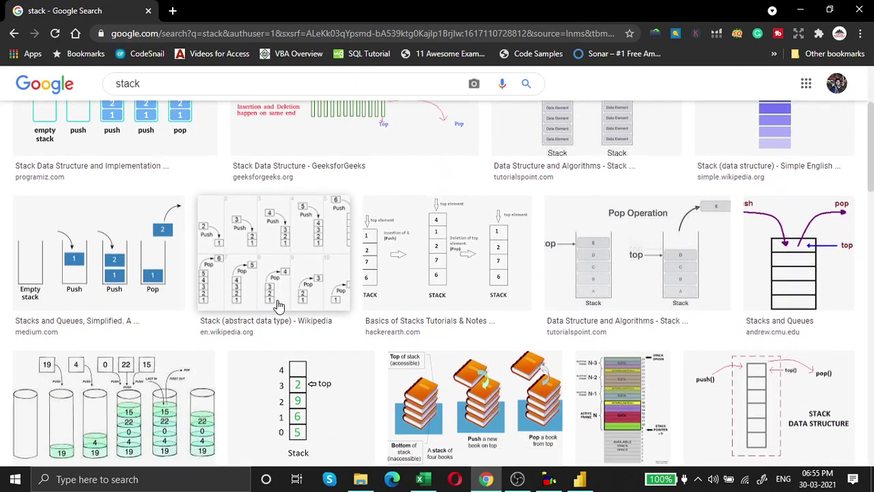
{"action": "scroll", "coordinate": [279, 306], "scroll_direction": "up", "scroll_amount": 3}
{"action": "scroll", "coordinate": [283, 306], "scroll_direction": "down", "scroll_amount": 4}
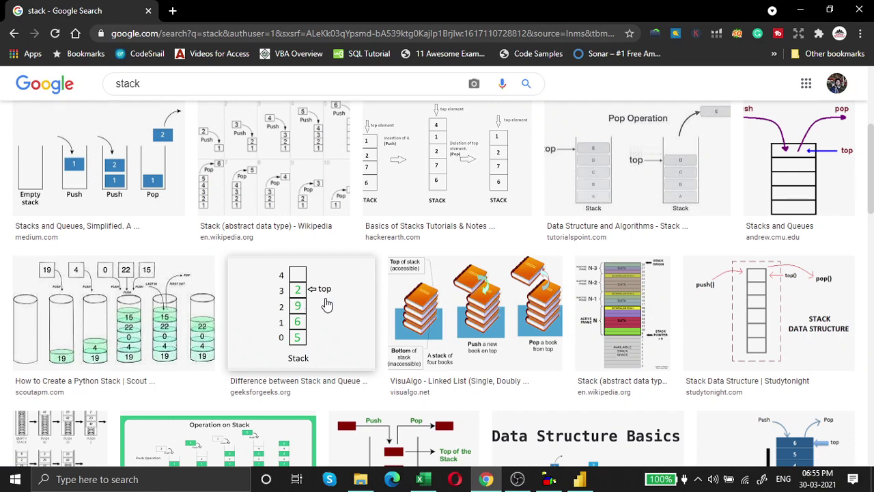
{"action": "scroll", "coordinate": [331, 303], "scroll_direction": "up", "scroll_amount": 4}
{"action": "left_click", "coordinate": [153, 172]}
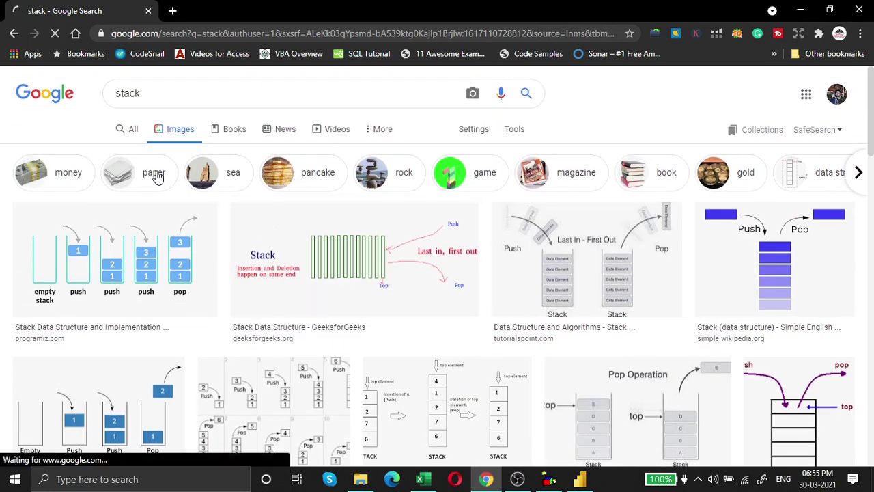
{"action": "scroll", "coordinate": [487, 365], "scroll_direction": "down", "scroll_amount": 3}
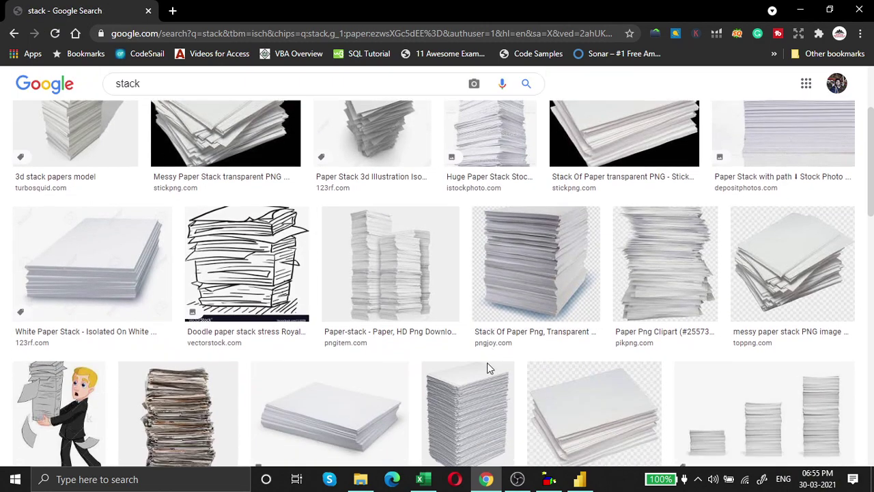
{"action": "scroll", "coordinate": [487, 367], "scroll_direction": "down", "scroll_amount": 3}
{"action": "scroll", "coordinate": [487, 367], "scroll_direction": "up", "scroll_amount": 7}
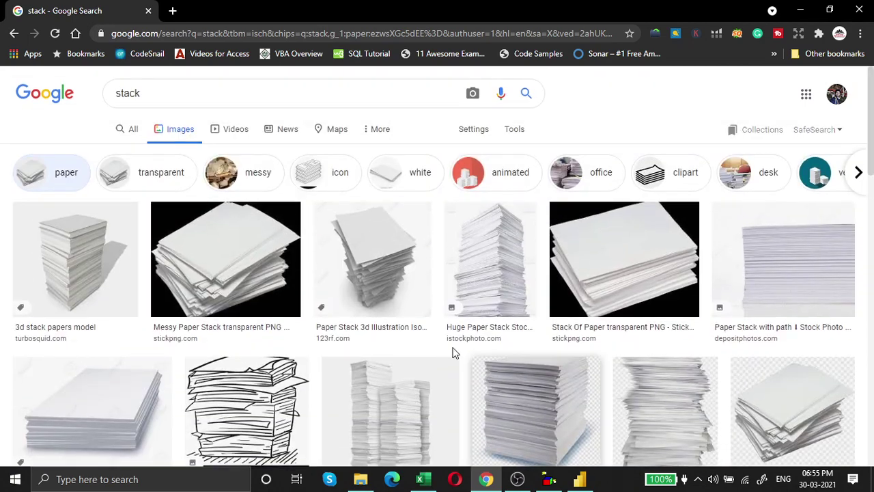
{"action": "left_click", "coordinate": [160, 185]}
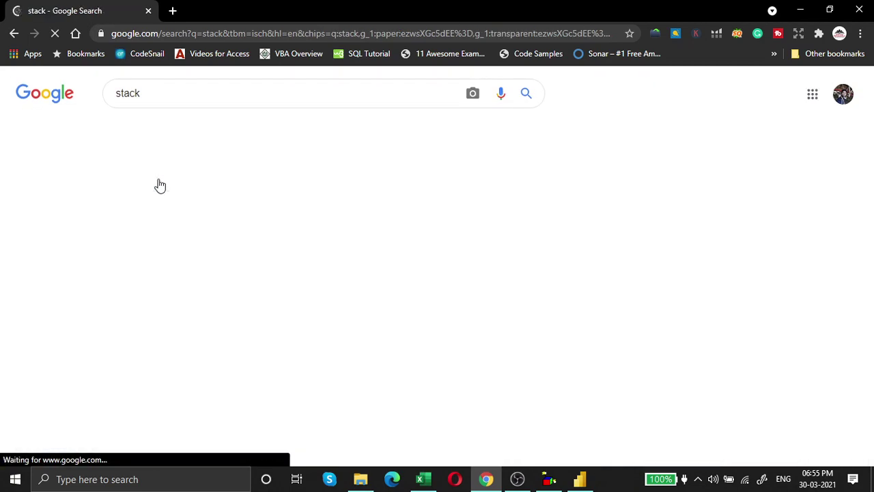
Step: Search Google Images for "clustered" and look through the pictures of grouped items
{"action": "double_click", "coordinate": [162, 91]}
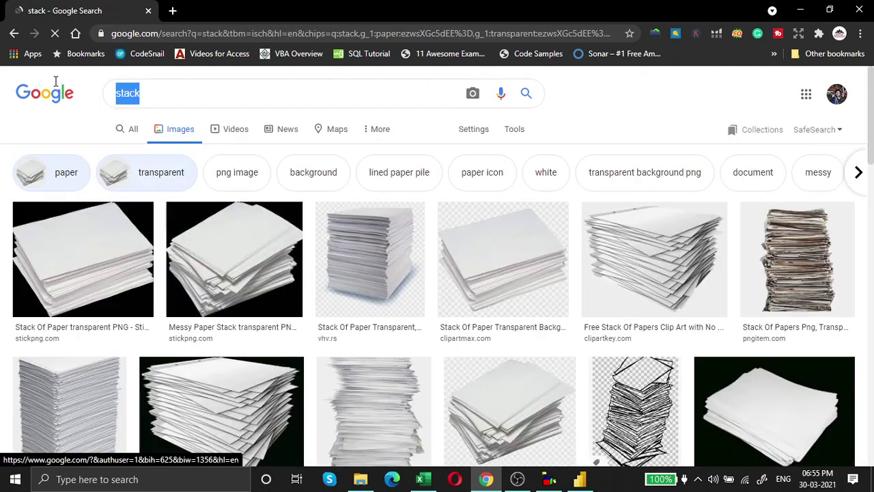
{"action": "type", "text": "c"}
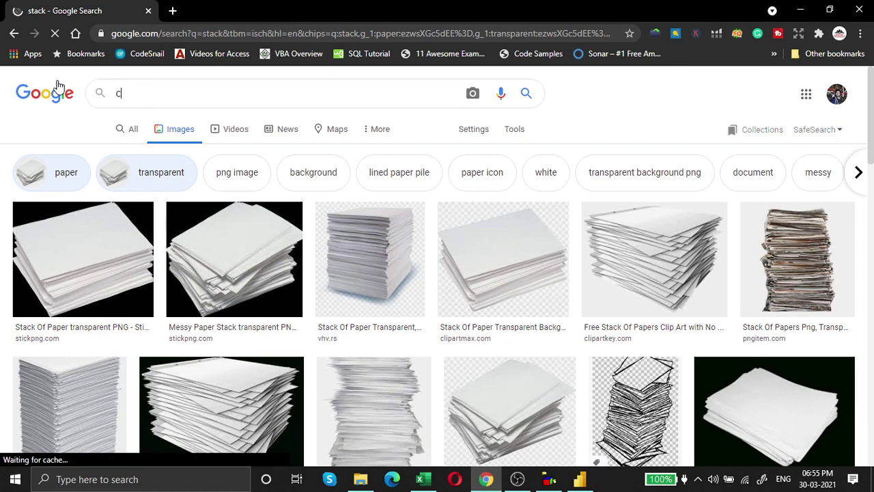
{"action": "type", "text": "luster"}
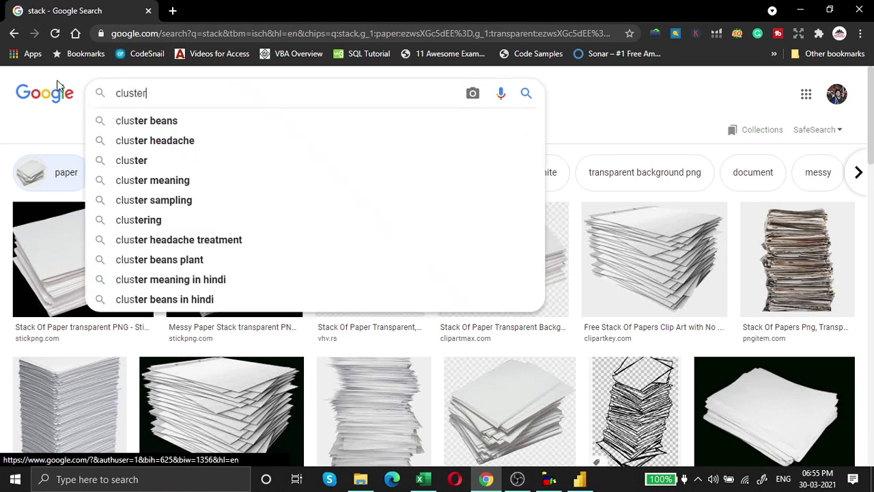
{"action": "type", "text": "ed"}
{"action": "key", "text": "Return"}
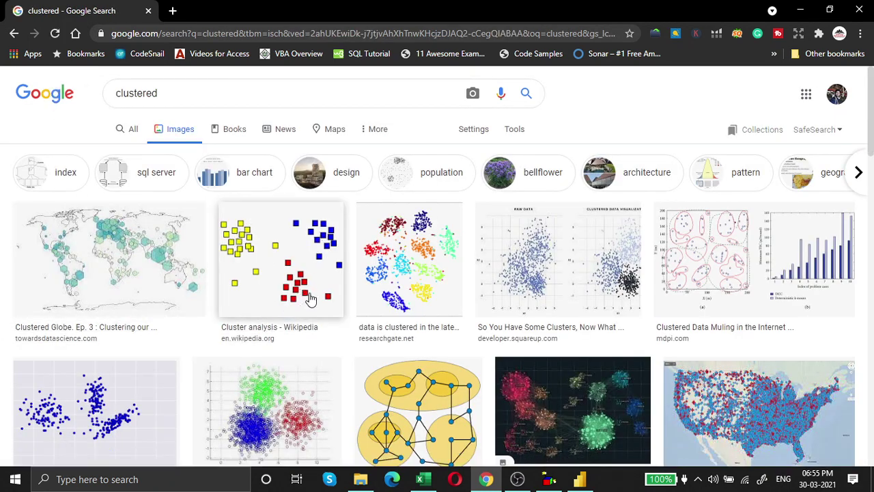
{"action": "scroll", "coordinate": [307, 296], "scroll_direction": "down", "scroll_amount": 2}
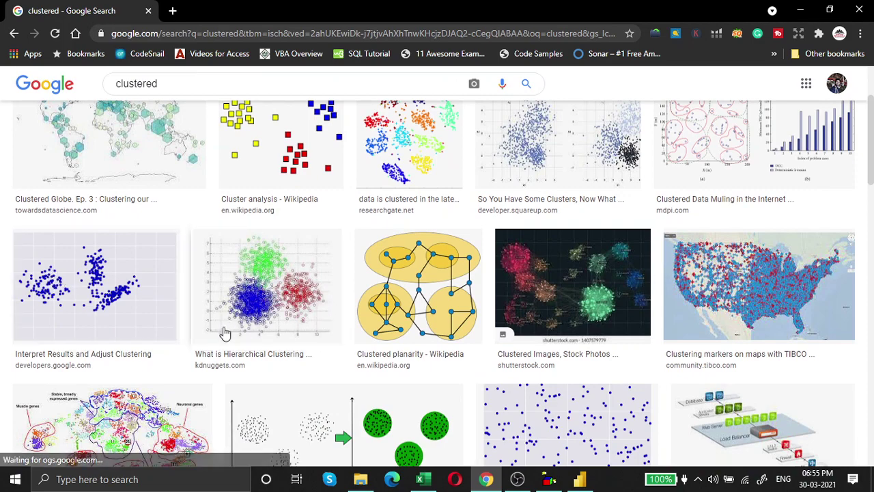
{"action": "scroll", "coordinate": [343, 353], "scroll_direction": "down", "scroll_amount": 2}
{"action": "scroll", "coordinate": [192, 412], "scroll_direction": "up", "scroll_amount": 4}
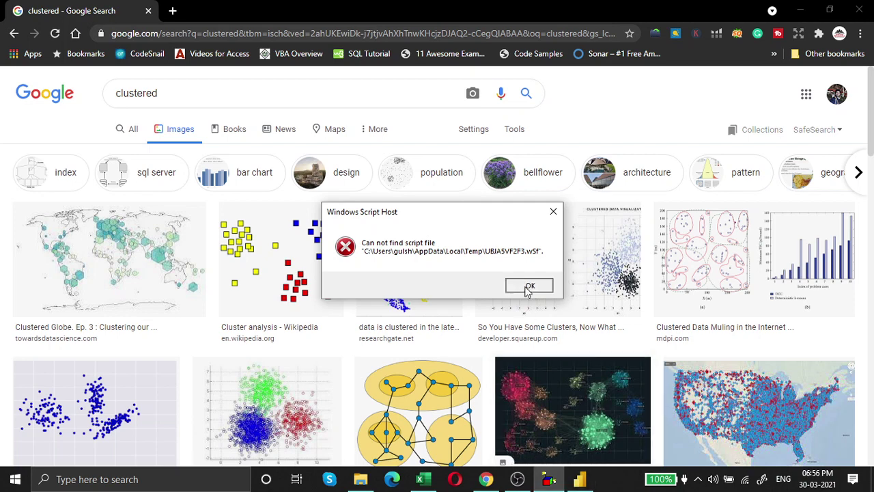
Step: Dismiss the script error, switch back to Power BI Desktop and review the clustered column and clustered bar chart pages
{"action": "left_click", "coordinate": [528, 286]}
{"action": "left_click", "coordinate": [548, 479]}
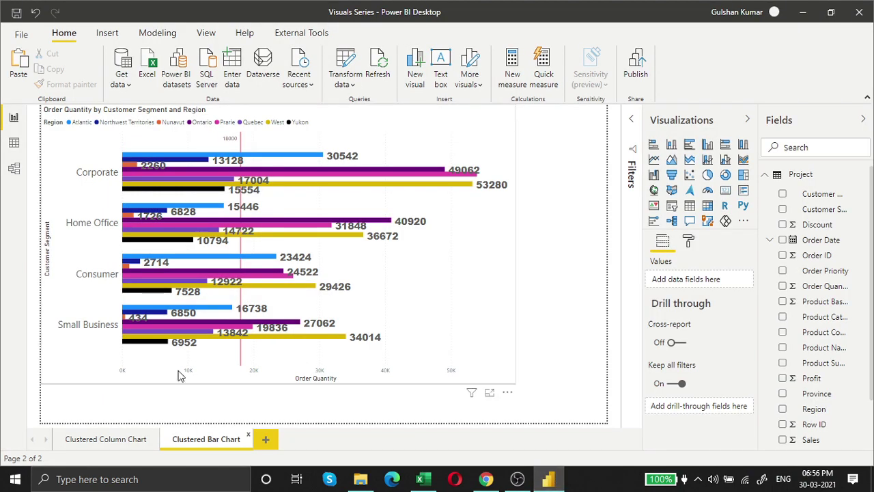
{"action": "left_click", "coordinate": [118, 442]}
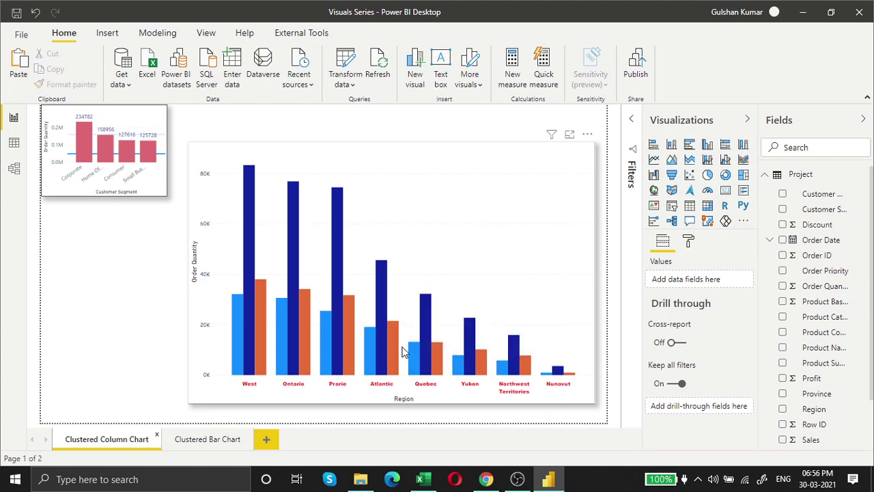
{"action": "left_click", "coordinate": [225, 438]}
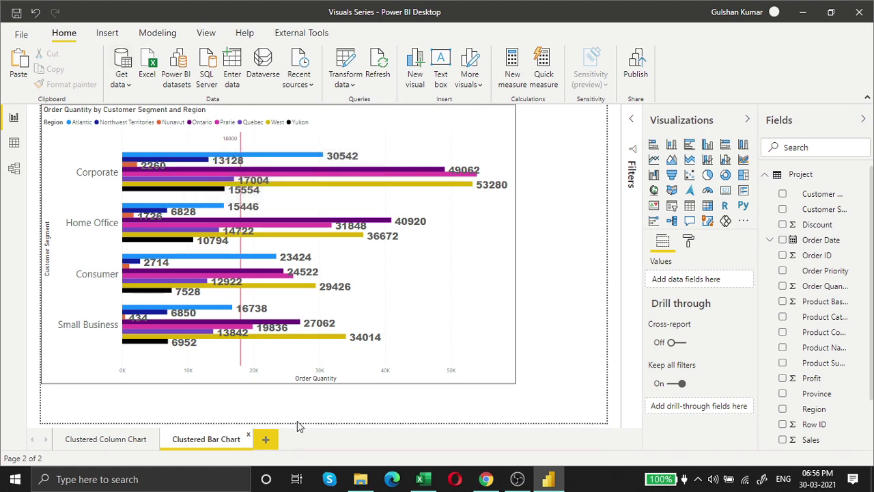
Step: Add a new report page and place an empty stacked bar chart in its upper-left area
{"action": "left_click", "coordinate": [273, 441]}
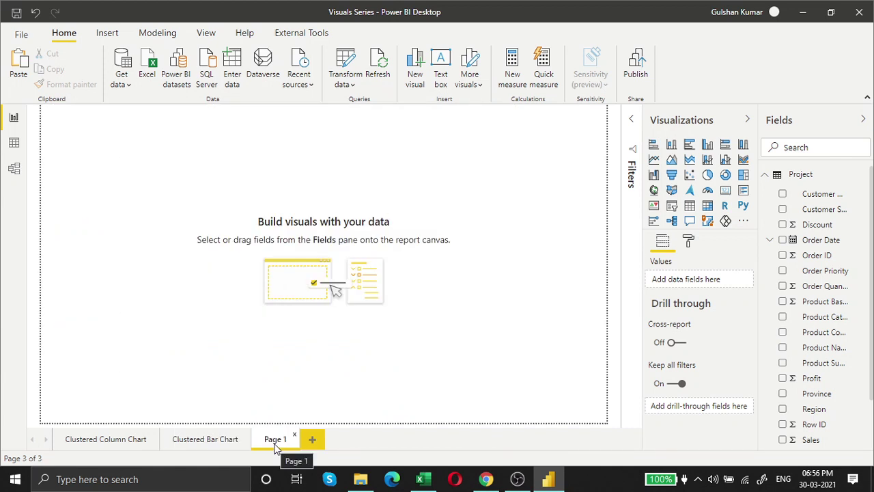
{"action": "left_click", "coordinate": [654, 146]}
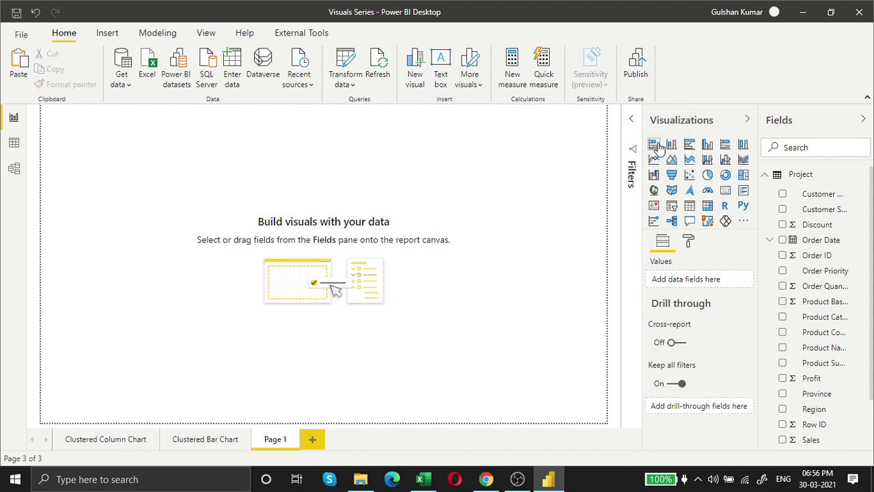
{"action": "left_click_drag", "start_coordinate": [105, 171], "coordinate": [196, 226]}
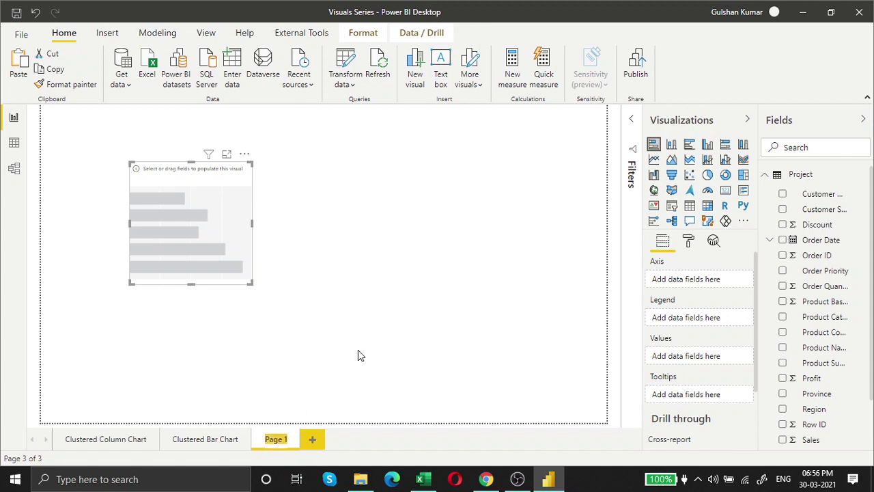
Step: Rename the new report page as Stack Bar Chart
{"action": "type", "text": "Stack"}
{"action": "type", "text": "ed Bar C"}
{"action": "type", "text": "hart"}
{"action": "key", "text": "Return"}
Step: Enlarge the empty stacked bar chart to about half the page width and position it near the page's centre
{"action": "left_click_drag", "start_coordinate": [196, 233], "coordinate": [242, 205]}
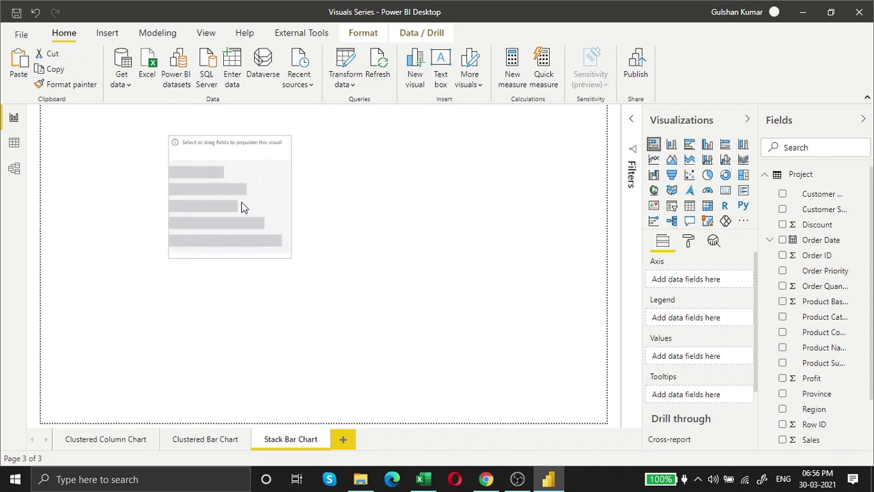
{"action": "left_click_drag", "start_coordinate": [292, 254], "coordinate": [448, 390]}
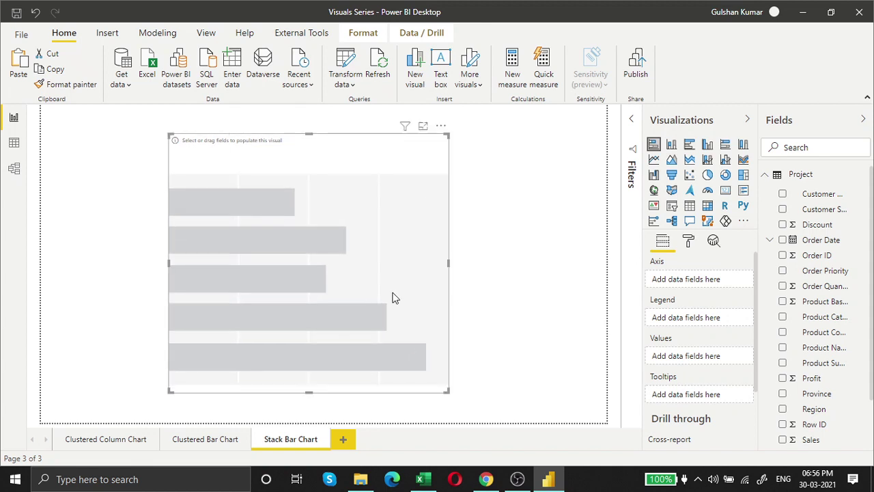
{"action": "mouse_move", "coordinate": [394, 297]}
{"action": "left_mouse_down"}
{"action": "mouse_move", "coordinate": [394, 285]}
{"action": "mouse_move", "coordinate": [407, 293]}
{"action": "left_mouse_up"}
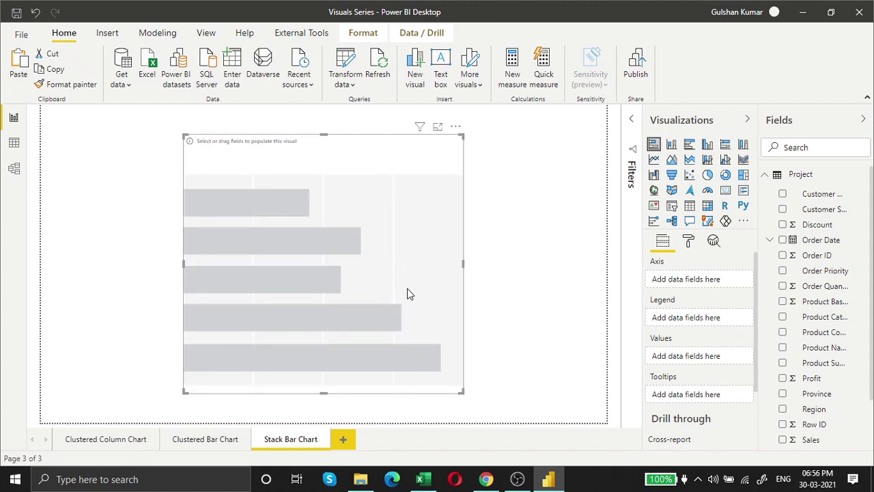
Step: Add Profit as the values field of the stacked bar chart
{"action": "left_click", "coordinate": [782, 378]}
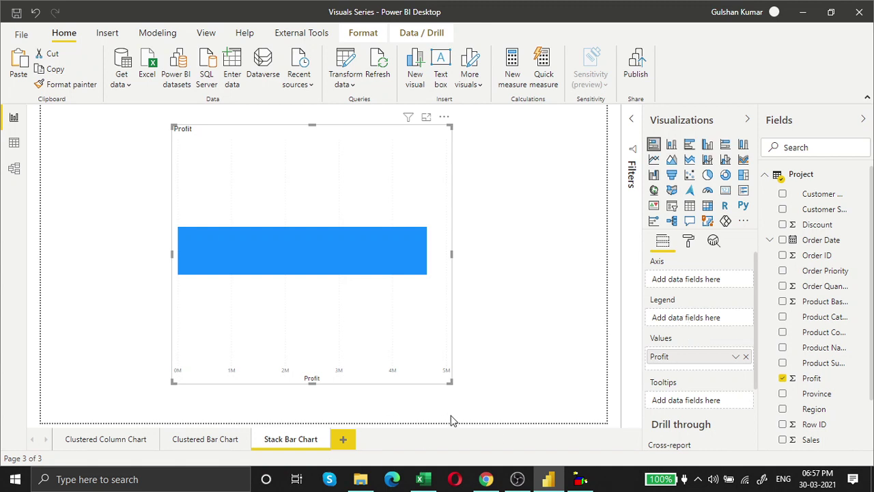
Step: Switch to Chrome, look through the image results for "clustered", and return to Power BI Desktop
{"action": "left_click", "coordinate": [486, 478]}
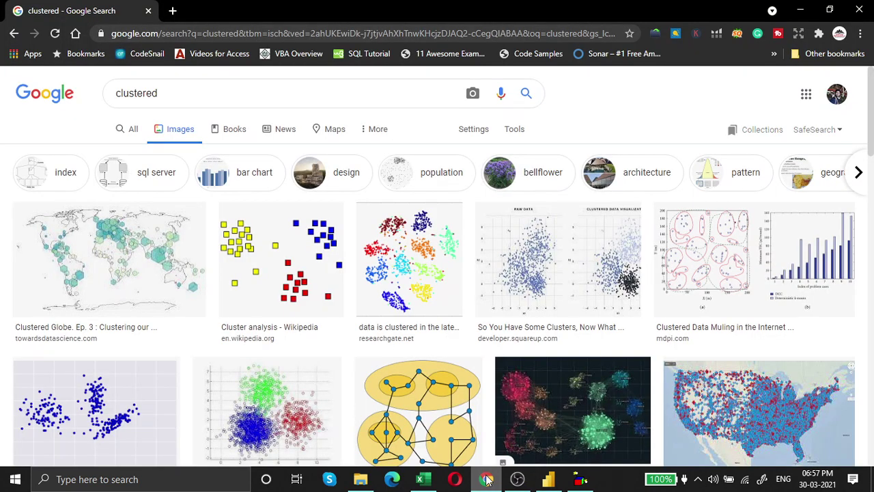
{"action": "scroll", "coordinate": [410, 274], "scroll_direction": "down", "scroll_amount": 2}
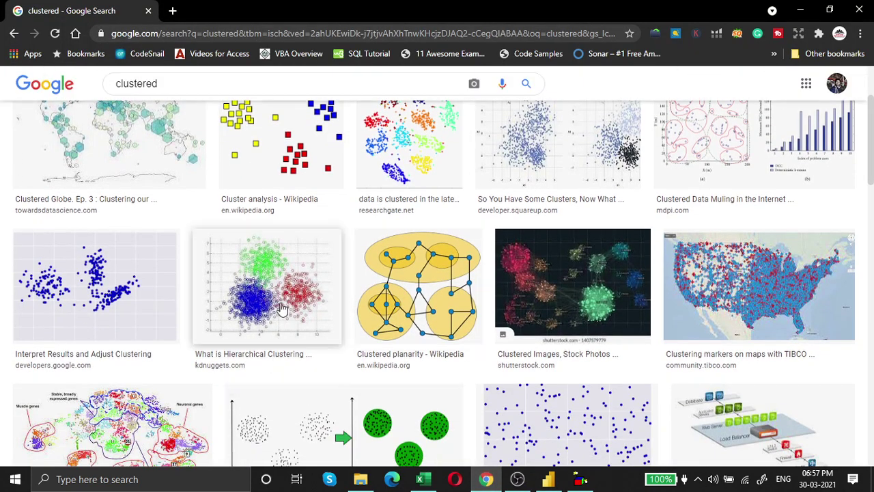
{"action": "key", "text": "alt+Tab"}
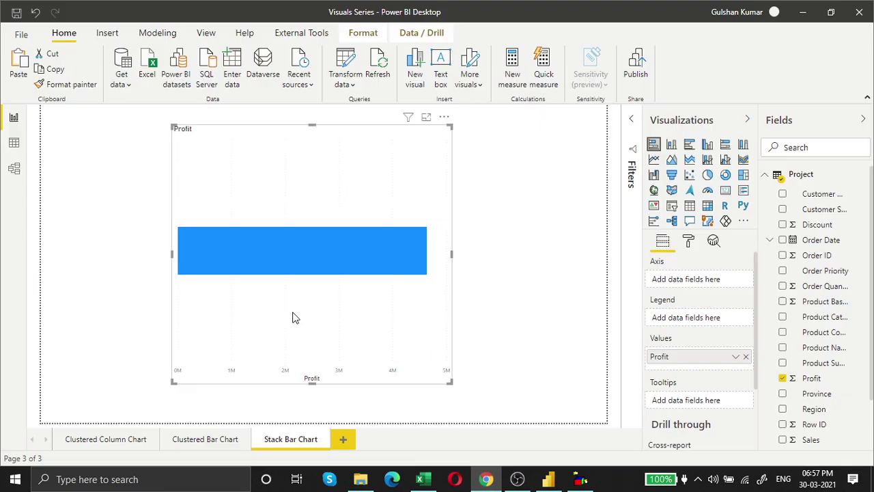
Step: Examine the grouped bars on the Clustered Column Chart page and return to the chart on the Stack Bar Chart page
{"action": "left_click", "coordinate": [115, 439]}
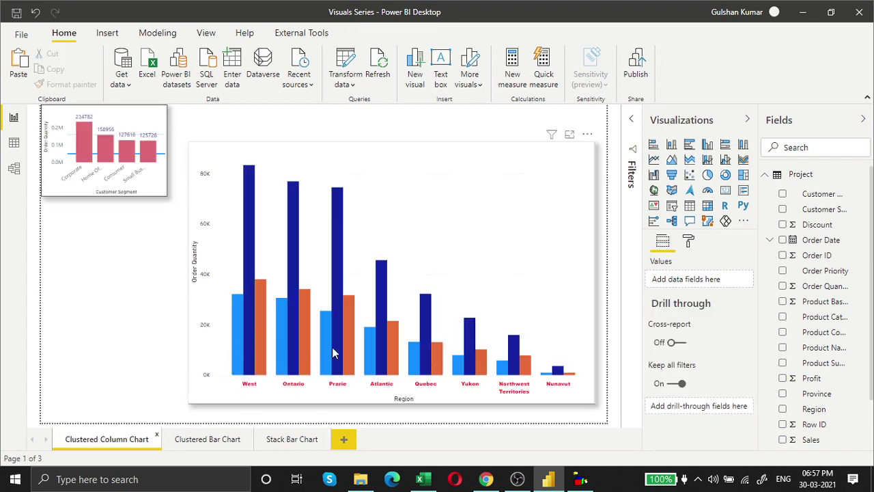
{"action": "mouse_move", "coordinate": [353, 351]}
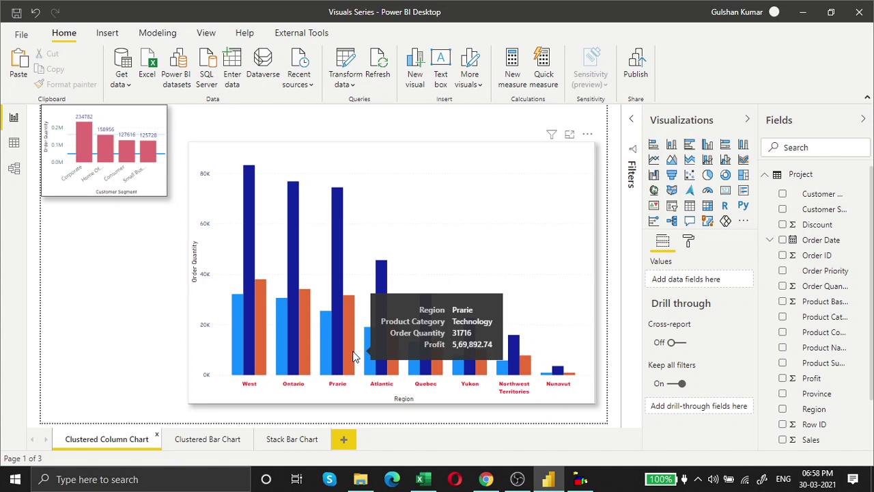
{"action": "left_click", "coordinate": [208, 441]}
{"action": "left_click", "coordinate": [145, 442]}
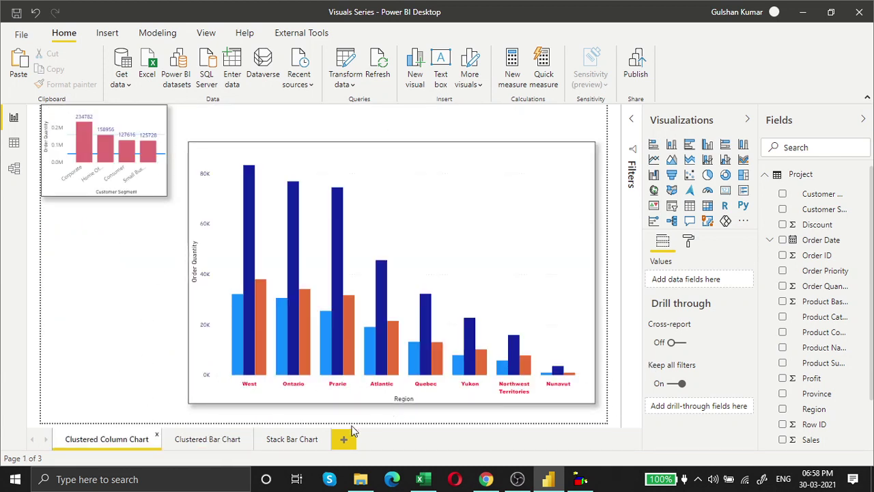
{"action": "left_click", "coordinate": [281, 445]}
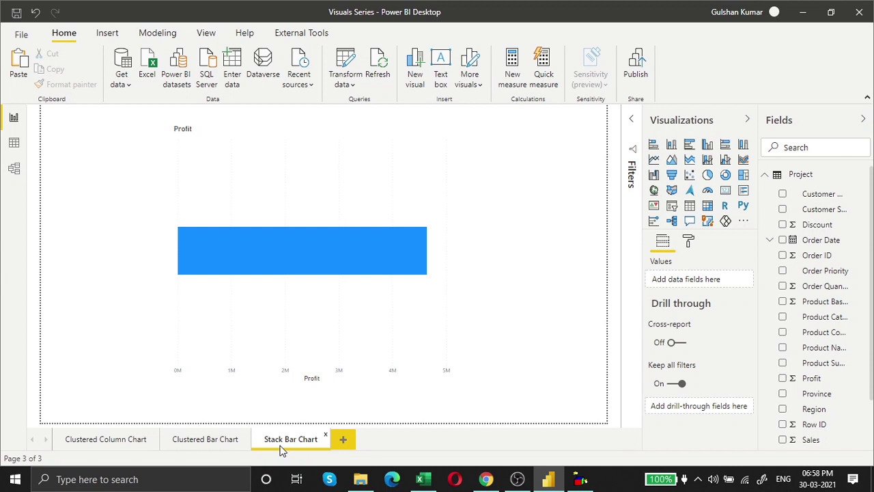
{"action": "left_click", "coordinate": [372, 348]}
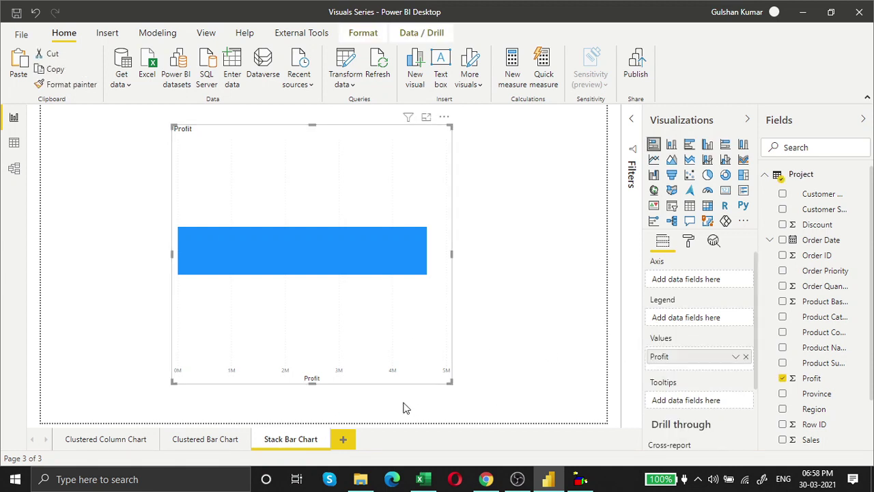
Step: Check which fields the clustered bar chart uses and reselect the stacked bar chart on its own page
{"action": "left_click", "coordinate": [203, 440]}
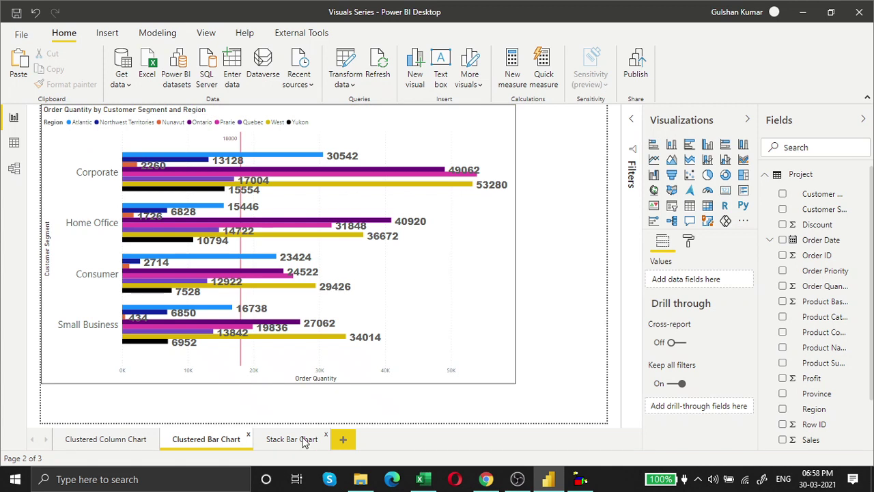
{"action": "left_click", "coordinate": [493, 276]}
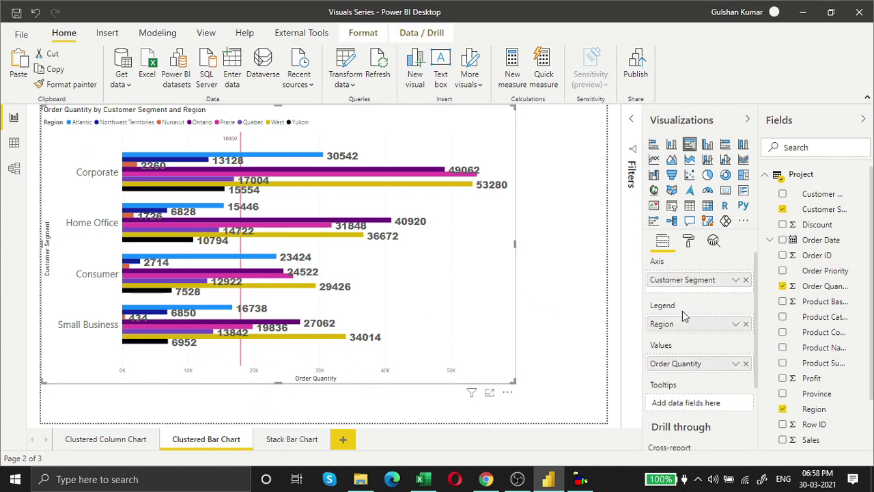
{"action": "left_click", "coordinate": [297, 444]}
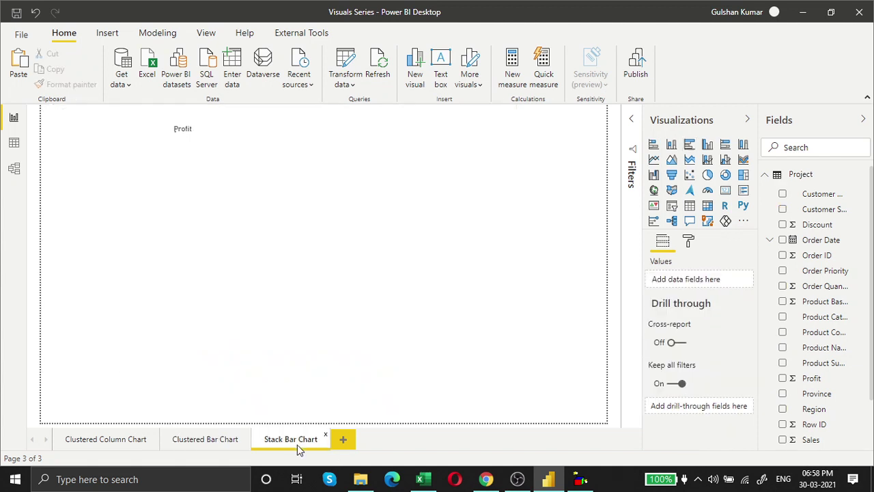
{"action": "left_click", "coordinate": [418, 338]}
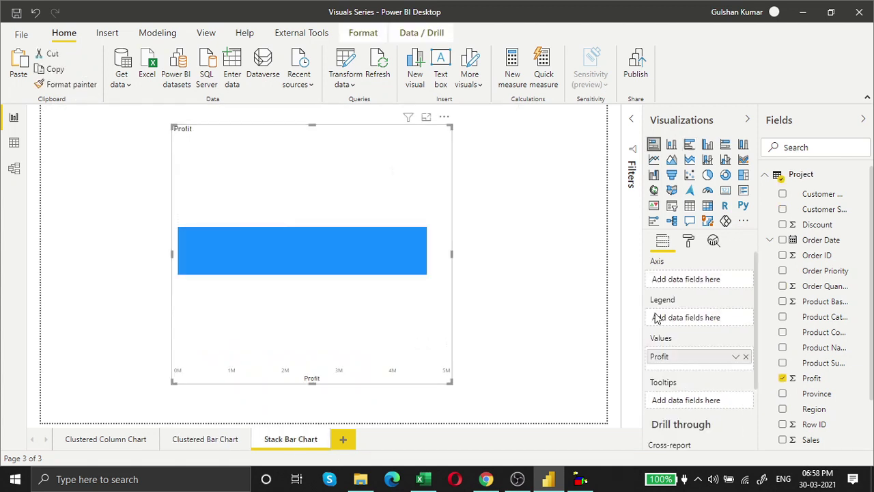
Step: Set Region as the stacked bar chart's legend and Customer Segment as its axis, and widen the chart to about three quarters of the page
{"action": "left_click_drag", "start_coordinate": [807, 410], "coordinate": [703, 319]}
{"action": "left_click_drag", "start_coordinate": [450, 349], "coordinate": [384, 339]}
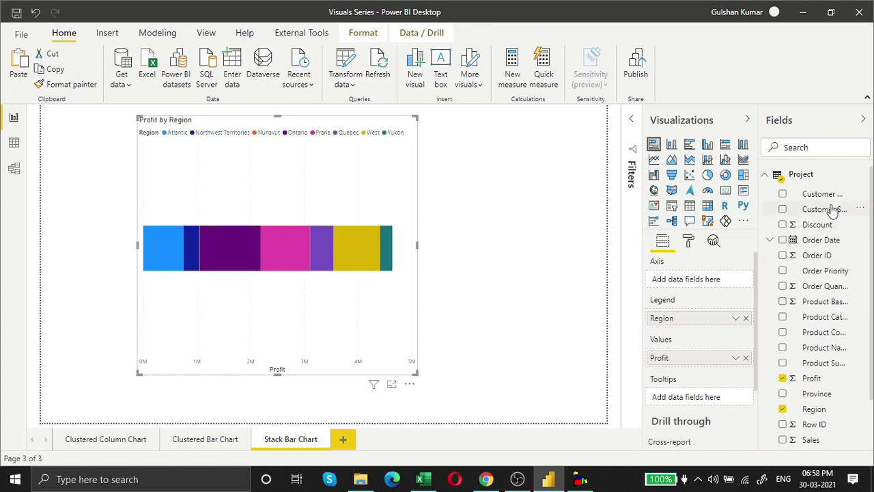
{"action": "left_click_drag", "start_coordinate": [826, 209], "coordinate": [692, 281]}
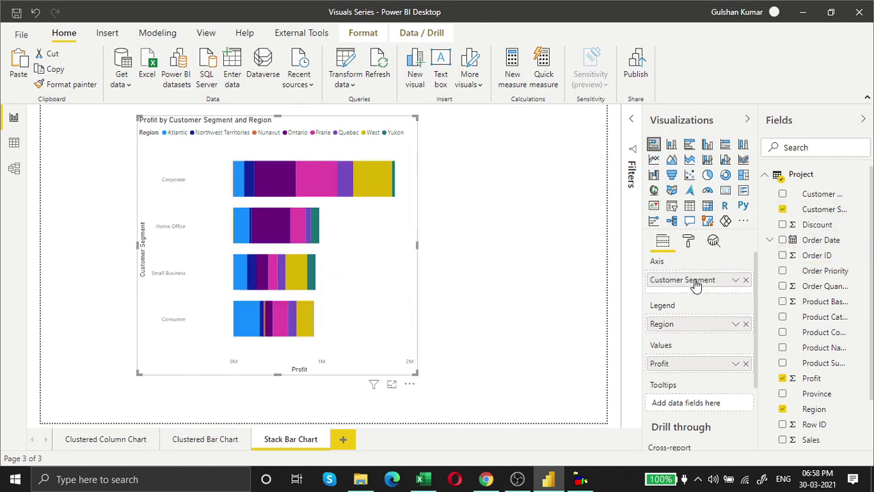
{"action": "left_click_drag", "start_coordinate": [415, 373], "coordinate": [558, 391]}
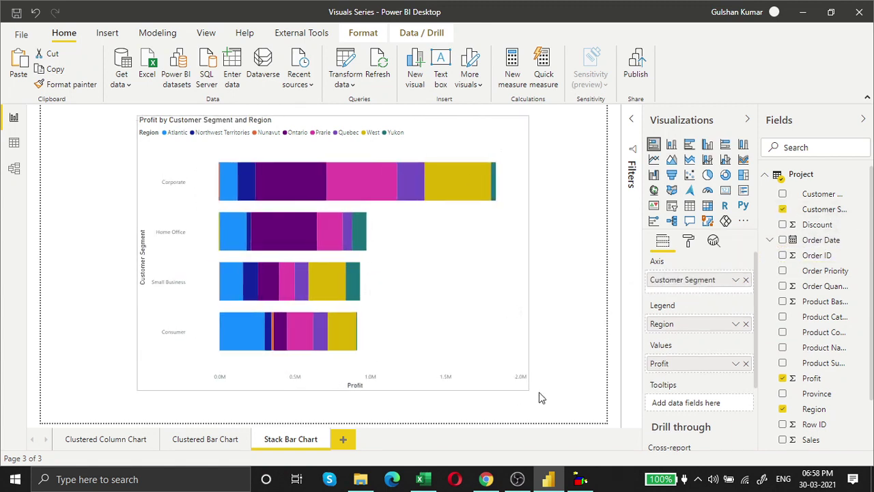
Step: Compare the stacked bar chart with the chart and field assignments on the Clustered Bar Chart page
{"action": "left_click", "coordinate": [222, 444]}
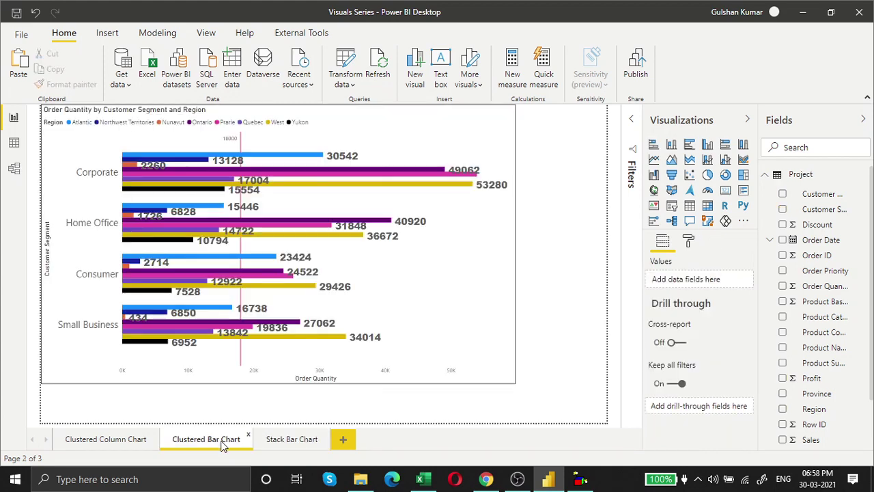
{"action": "left_click", "coordinate": [303, 443]}
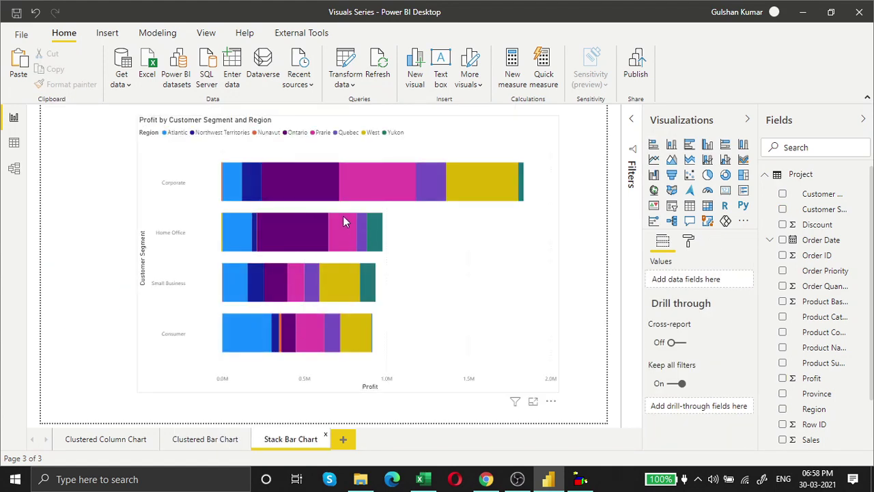
{"action": "mouse_move", "coordinate": [334, 201]}
{"action": "left_click", "coordinate": [215, 444]}
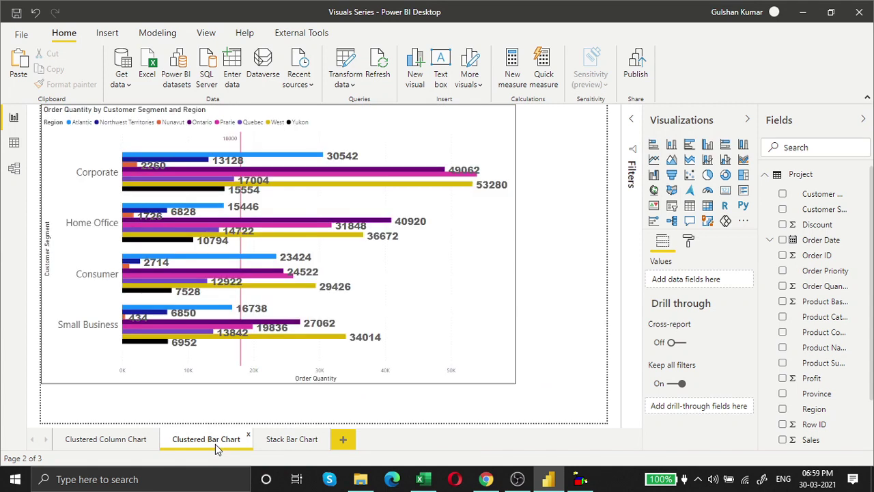
{"action": "left_click", "coordinate": [429, 340]}
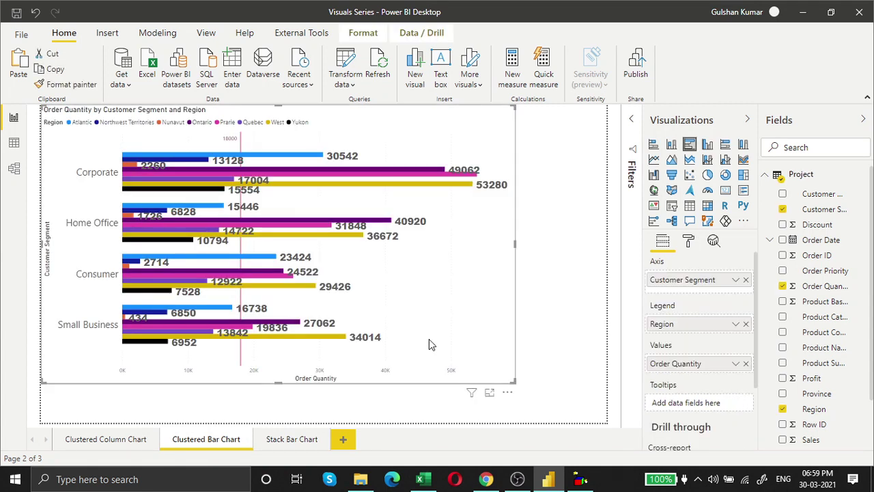
{"action": "left_click", "coordinate": [297, 440]}
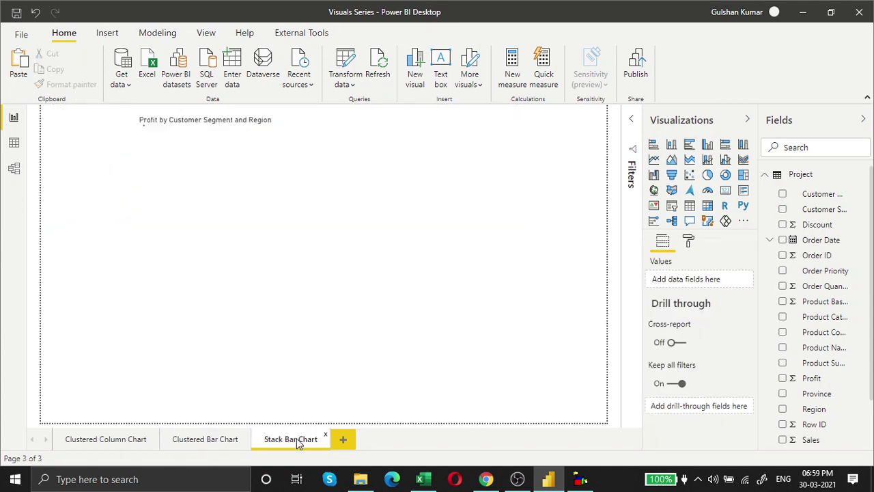
Step: Move the stacked bar chart to the page's upper-left corner and place a duplicate against the page's right edge
{"action": "left_click_drag", "start_coordinate": [474, 335], "coordinate": [372, 326]}
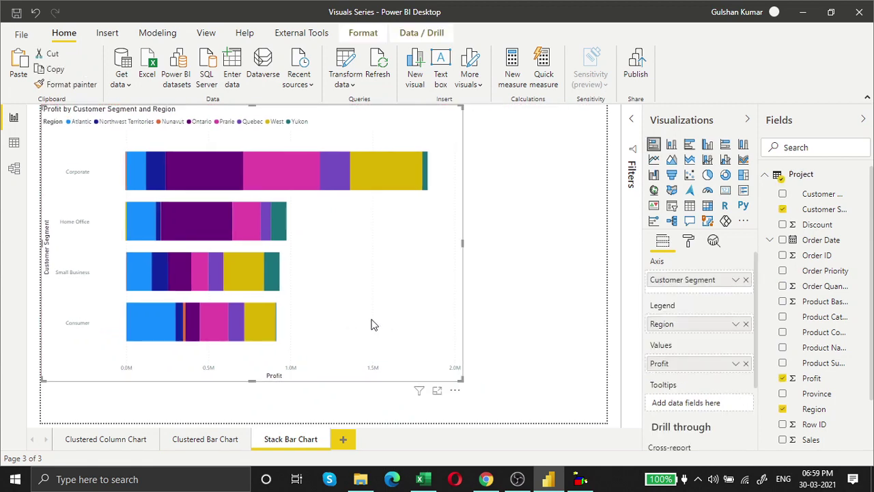
{"action": "key", "text": "ctrl+c"}
{"action": "key", "text": "ctrl+v"}
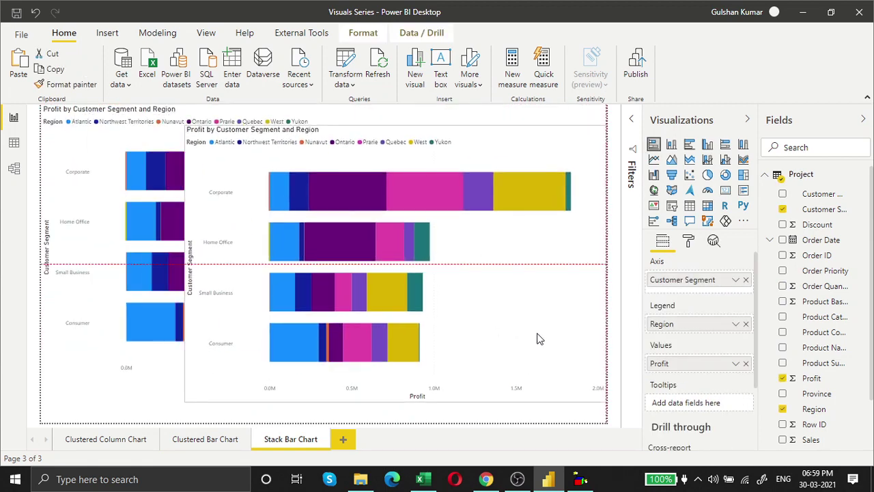
Step: Narrow both stacked bar charts to about half the page width each so they sit side by side
{"action": "left_click_drag", "start_coordinate": [184, 401], "coordinate": [333, 387]}
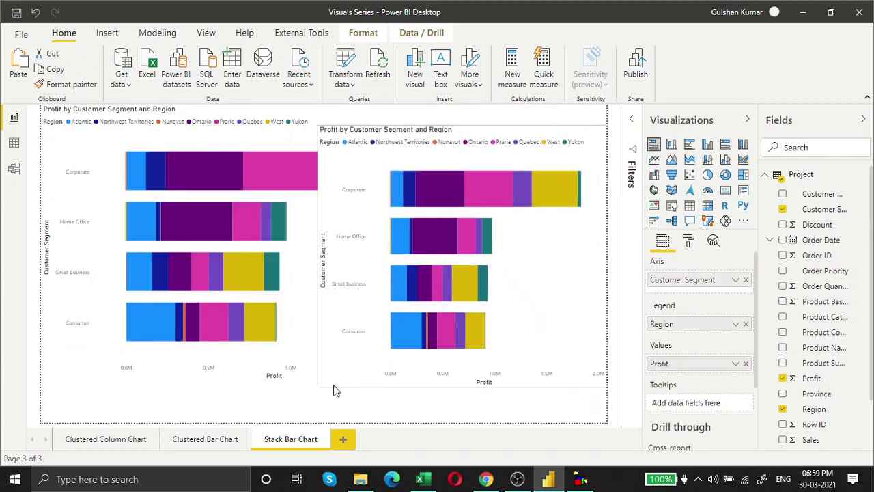
{"action": "left_click", "coordinate": [225, 375]}
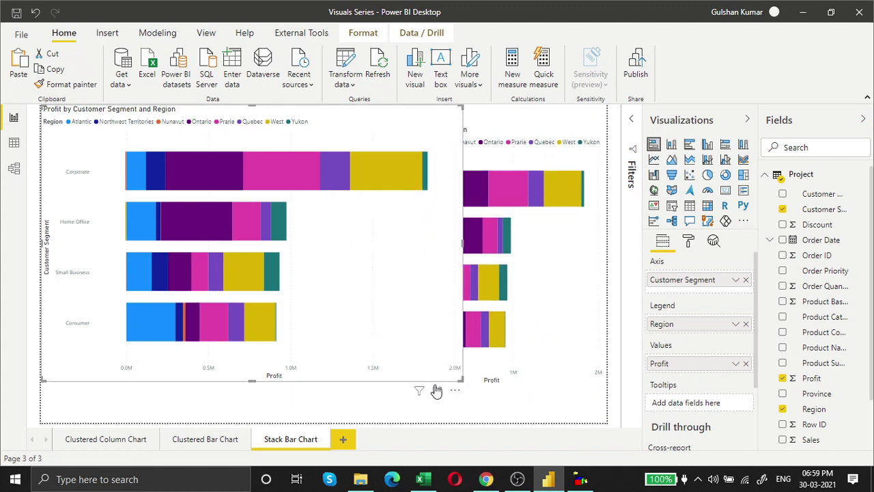
{"action": "left_click_drag", "start_coordinate": [468, 383], "coordinate": [323, 417]}
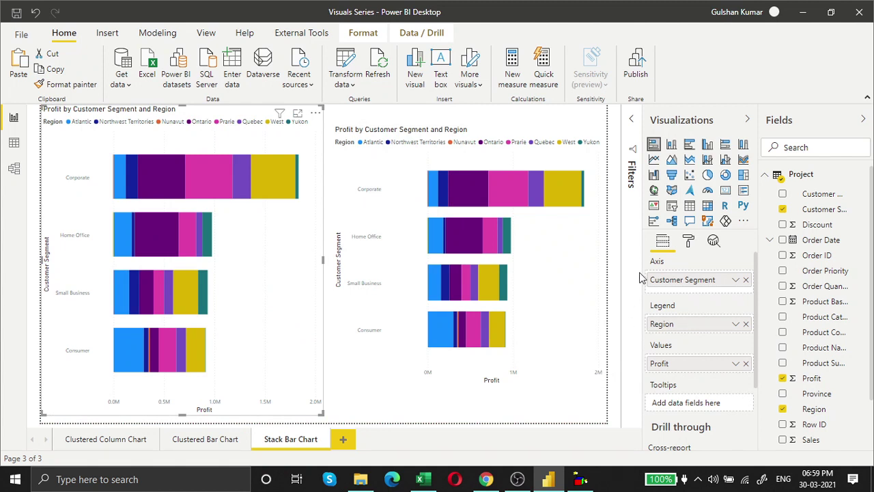
Step: Collapse the field list and resize the two charts to the same height, with the right one extended to the page's top edge
{"action": "left_click", "coordinate": [862, 120]}
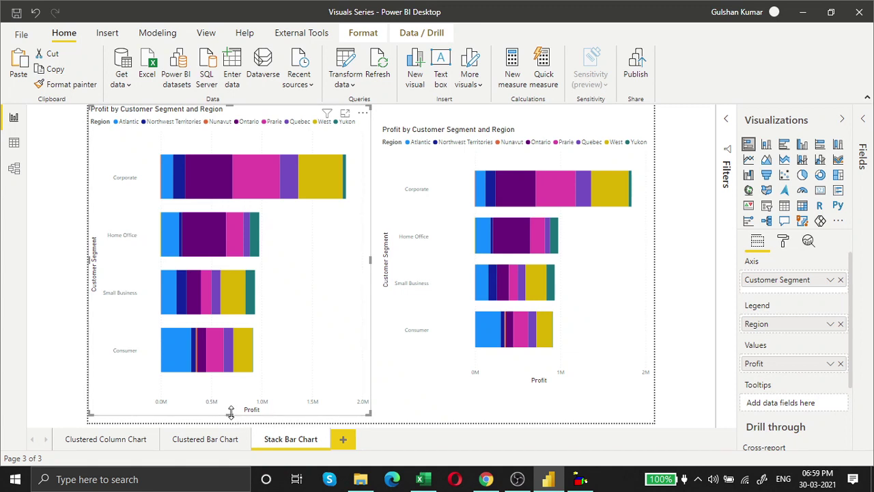
{"action": "left_click_drag", "start_coordinate": [230, 413], "coordinate": [234, 390]}
{"action": "left_click", "coordinate": [437, 361]}
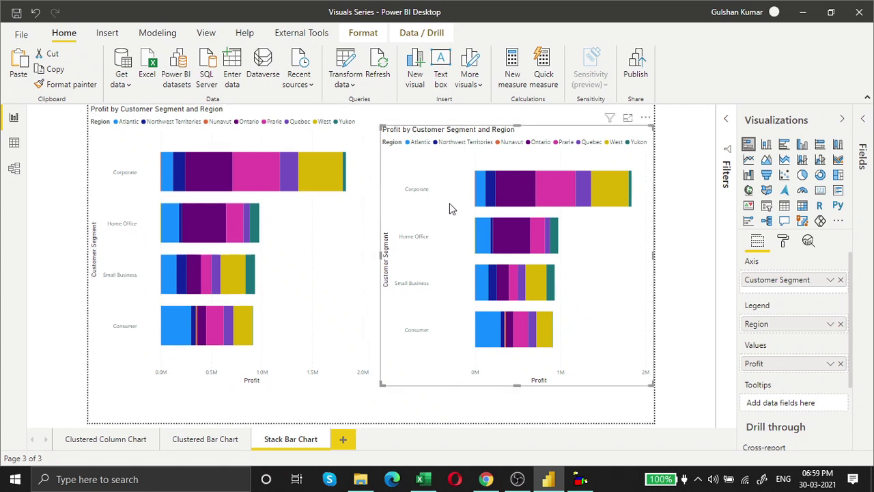
{"action": "left_click_drag", "start_coordinate": [517, 123], "coordinate": [497, 127]}
{"action": "left_click_drag", "start_coordinate": [641, 365], "coordinate": [669, 388]}
{"action": "left_click", "coordinate": [475, 413]}
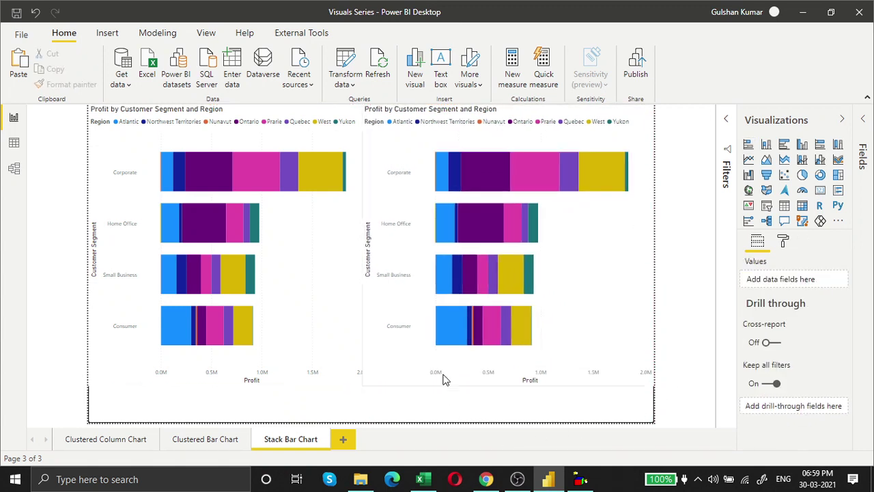
Step: Convert the left copy of the stacked bar chart into a clustered bar chart
{"action": "left_click", "coordinate": [447, 361]}
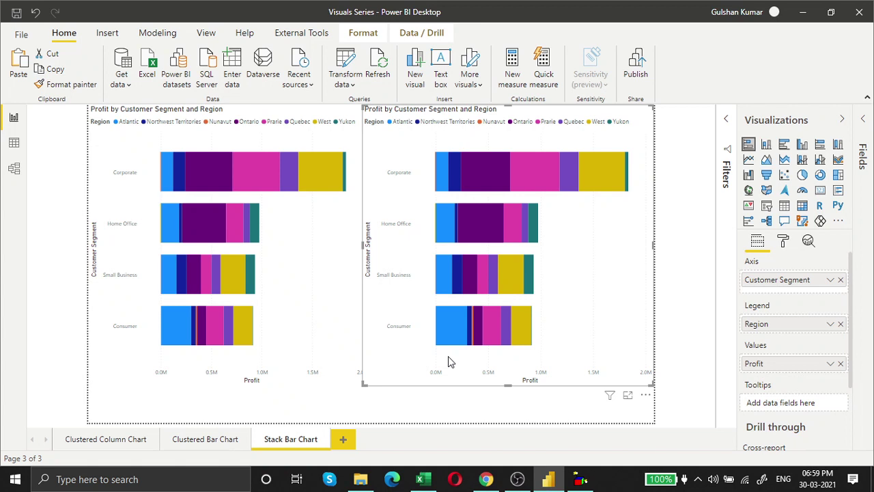
{"action": "left_click", "coordinate": [306, 320]}
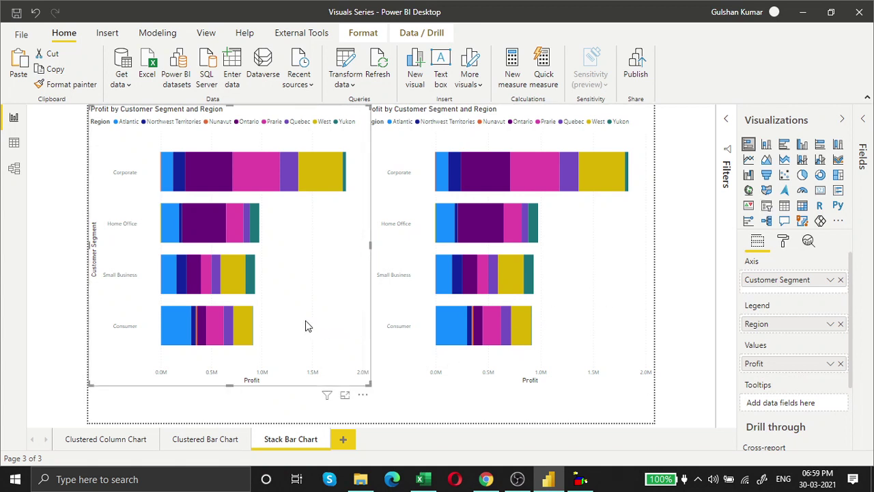
{"action": "left_click", "coordinate": [784, 145]}
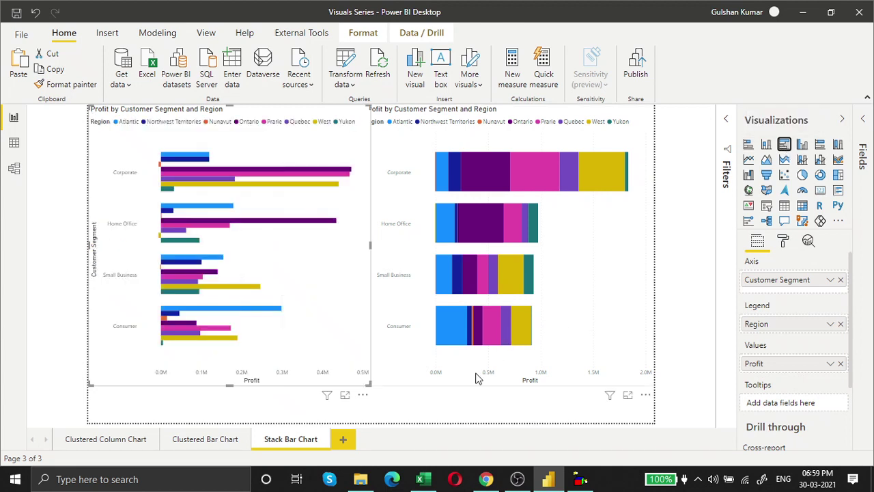
Step: Compare the field assignments and bars of the clustered chart and the stacked chart placed side by side
{"action": "left_click", "coordinate": [424, 409]}
{"action": "left_click", "coordinate": [556, 329]}
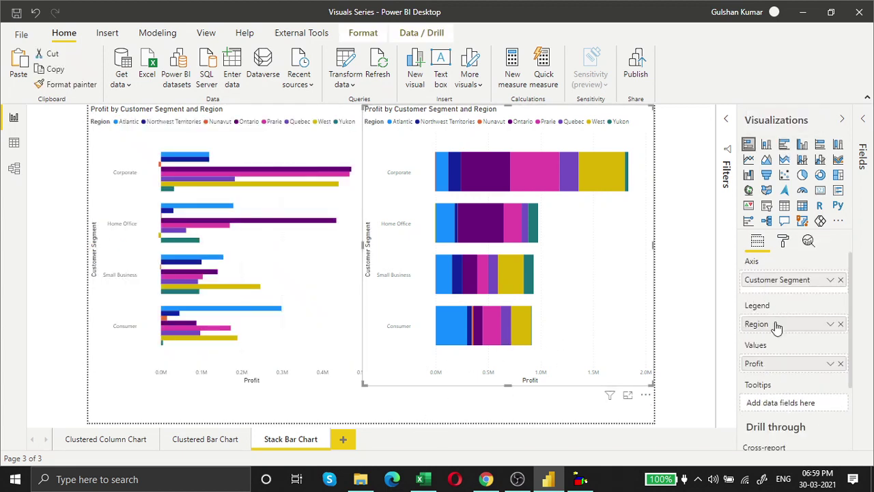
{"action": "left_click", "coordinate": [324, 337]}
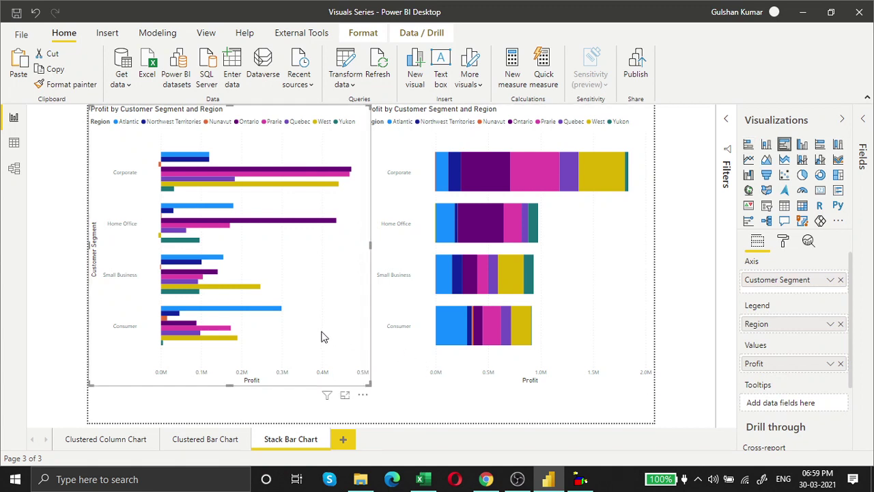
{"action": "left_click", "coordinate": [611, 309]}
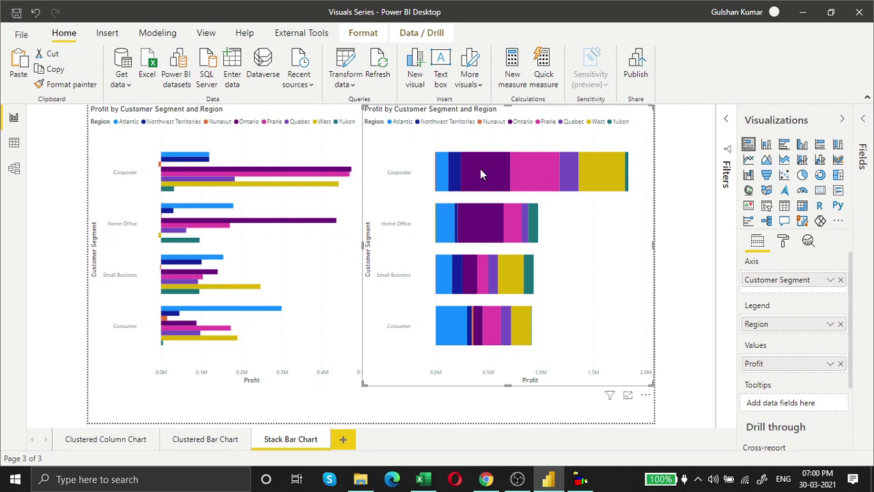
Step: Preview the right stacked bar chart as a clustered column chart and a clustered bar chart, and restore its stacked bar type
{"action": "mouse_move", "coordinate": [481, 175]}
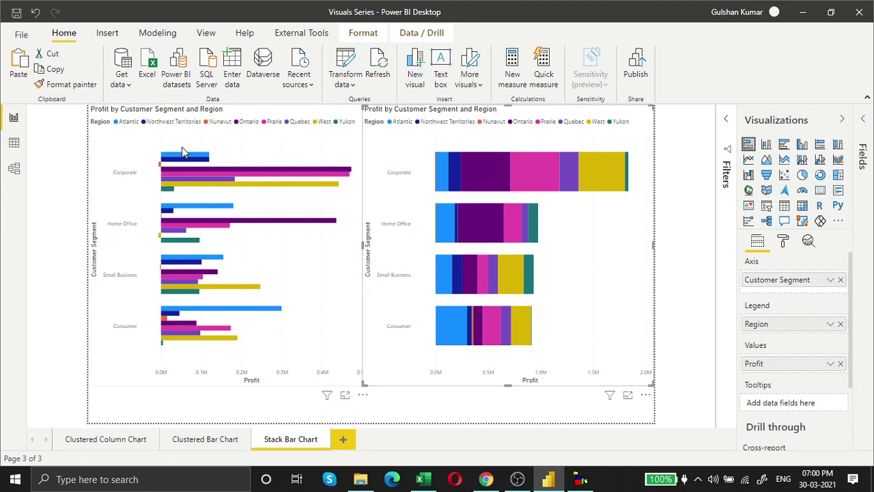
{"action": "mouse_move", "coordinate": [535, 178]}
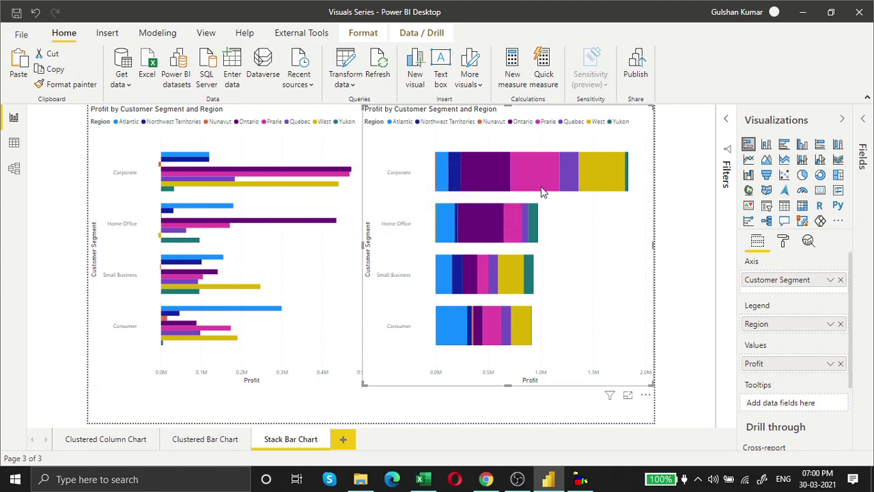
{"action": "mouse_move", "coordinate": [493, 180]}
{"action": "left_click", "coordinate": [802, 145]}
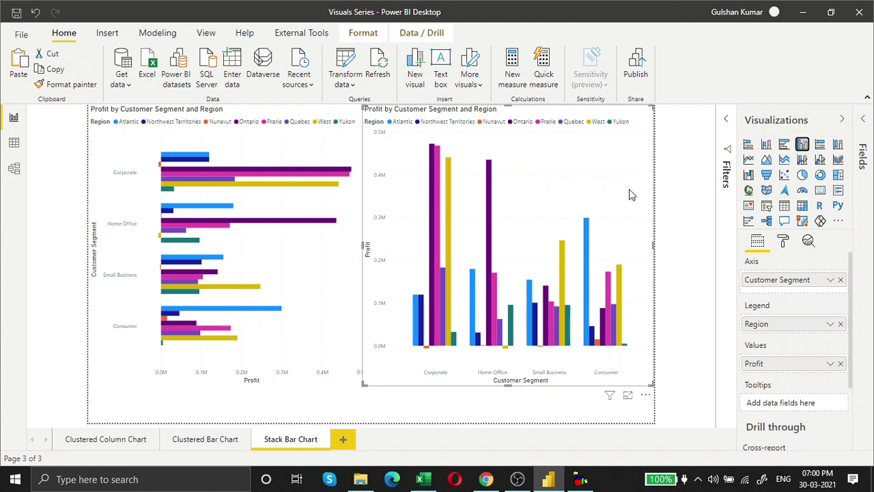
{"action": "left_click", "coordinate": [784, 144]}
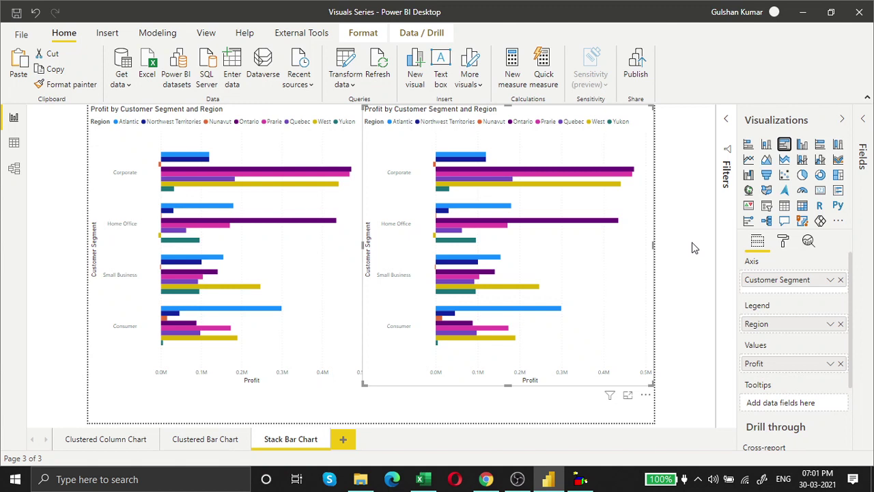
{"action": "mouse_move", "coordinate": [447, 337]}
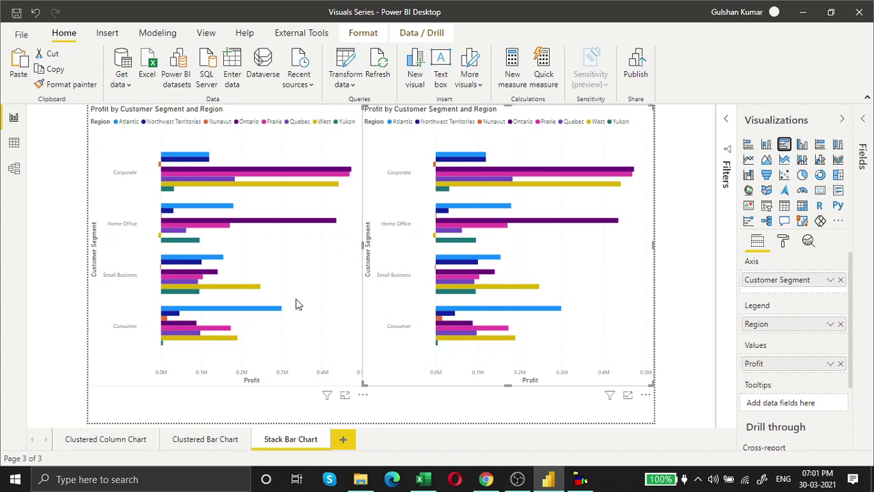
{"action": "left_click", "coordinate": [748, 144]}
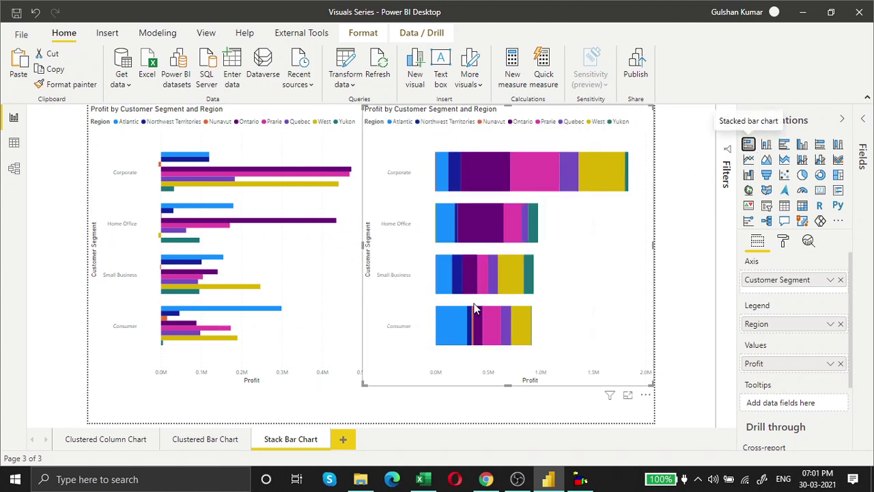
Step: Compare the clustered bar chart and the stacked bar chart by selecting each one in turn
{"action": "left_click", "coordinate": [298, 316]}
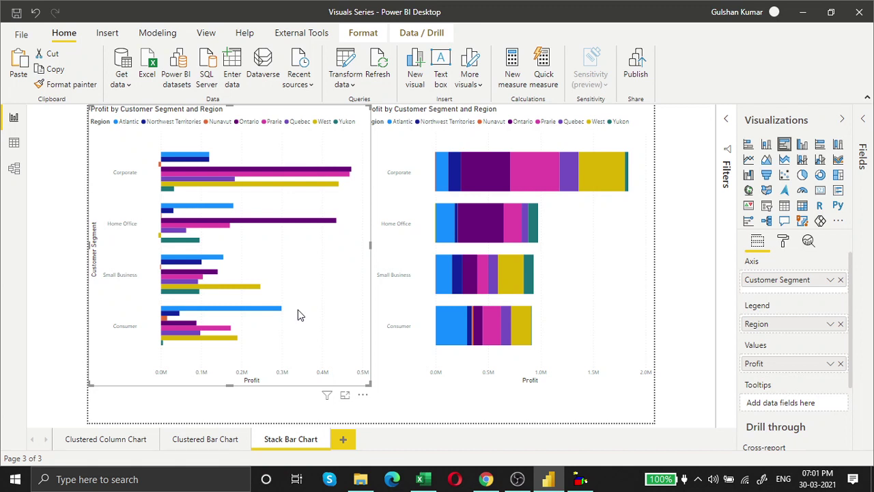
{"action": "left_click", "coordinate": [482, 353]}
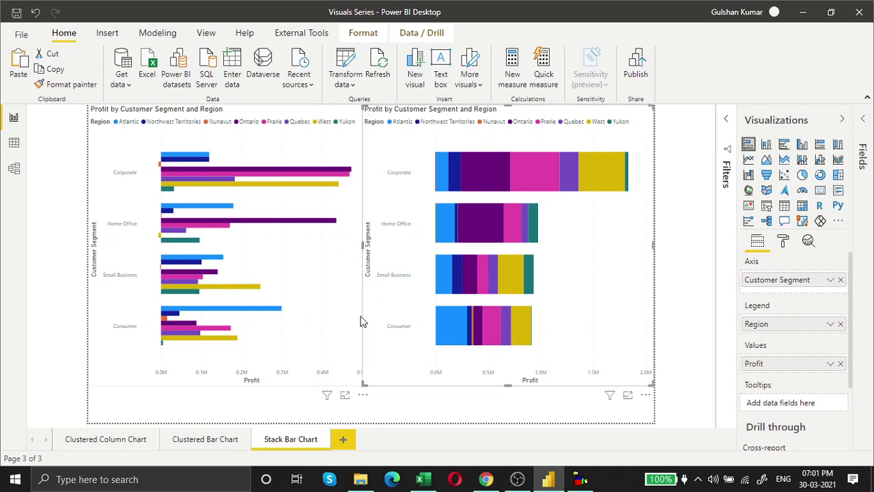
{"action": "left_click", "coordinate": [335, 320]}
{"action": "left_click", "coordinate": [572, 315]}
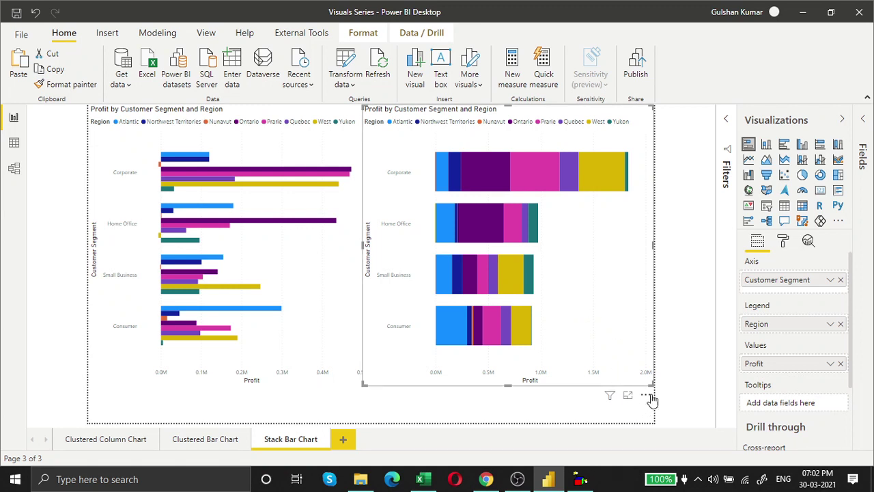
Step: Delete the clustered bar chart and move the stacked bar chart into its place at the page's left edge
{"action": "left_click", "coordinate": [306, 342]}
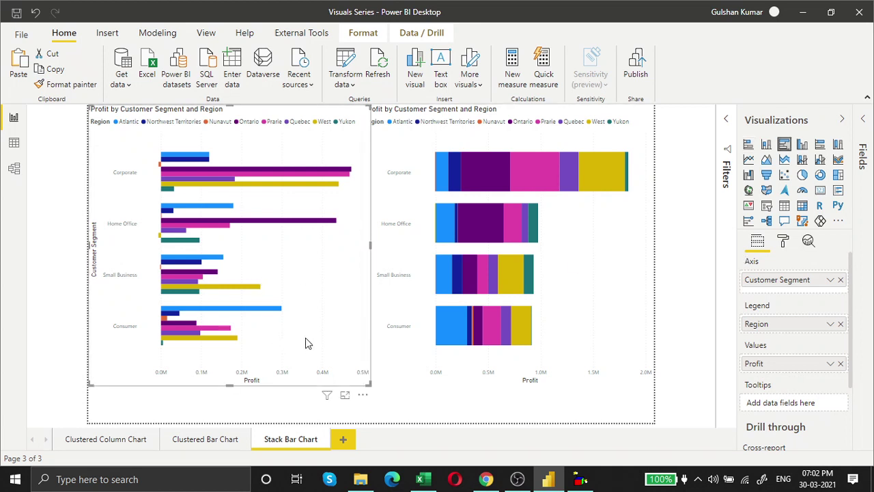
{"action": "key", "text": "Delete"}
{"action": "left_click_drag", "start_coordinate": [396, 332], "coordinate": [119, 286]}
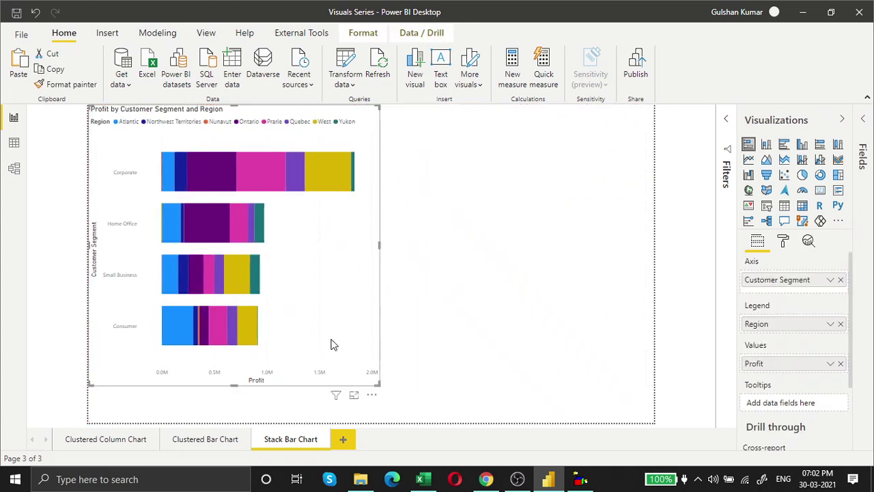
Step: Duplicate the stacked bar chart and place the copy beside the original at the page's right edge
{"action": "key", "text": "ctrl+c"}
{"action": "key", "text": "ctrl+v"}
{"action": "left_click_drag", "start_coordinate": [383, 345], "coordinate": [653, 327]}
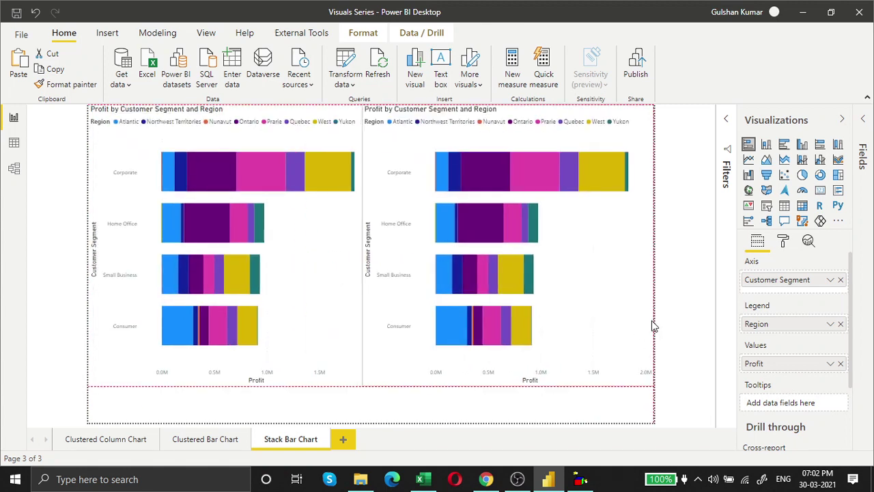
Step: Convert the right copy into a stacked column chart and extend its height slightly toward the page's bottom edge
{"action": "left_click", "coordinate": [802, 144]}
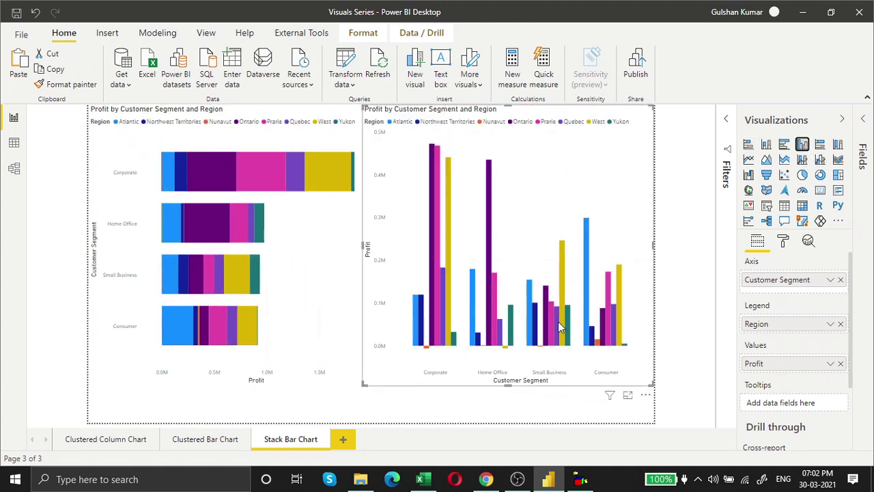
{"action": "left_click", "coordinate": [766, 144]}
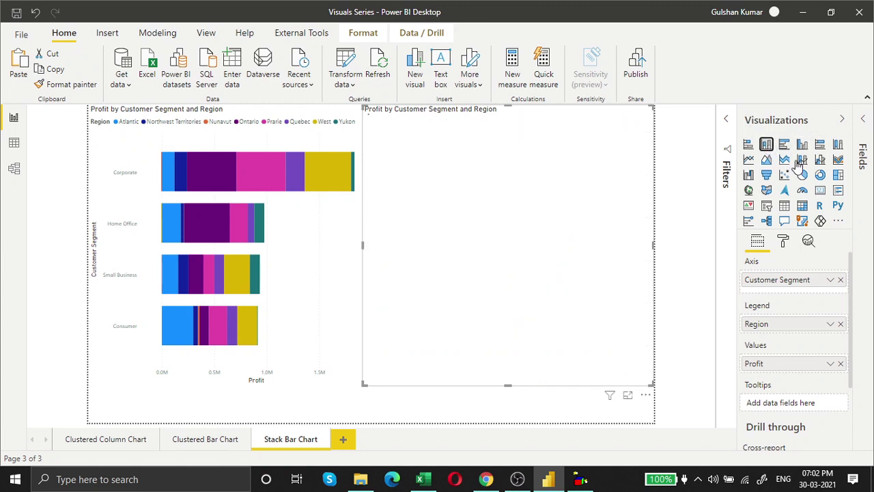
{"action": "left_click_drag", "start_coordinate": [653, 385], "coordinate": [656, 408]}
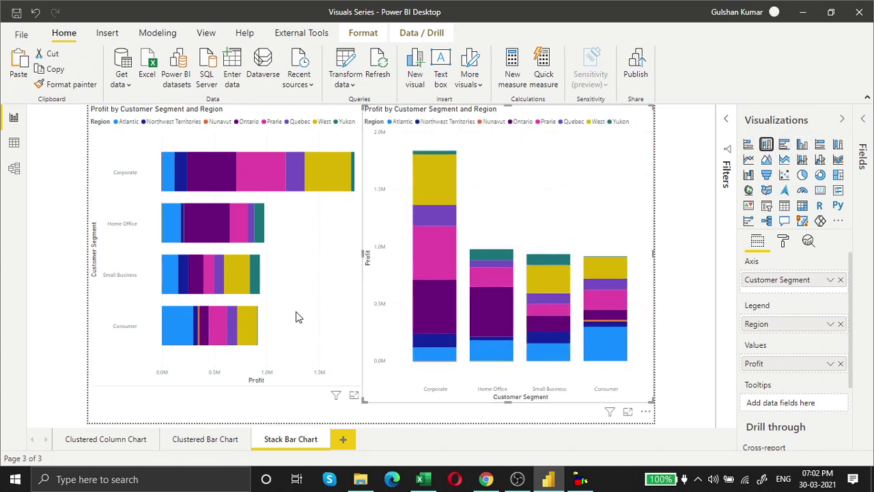
Step: Compare the stacked bar chart and the stacked column chart by selecting each one in turn
{"action": "left_click", "coordinate": [685, 194]}
{"action": "left_click", "coordinate": [600, 214]}
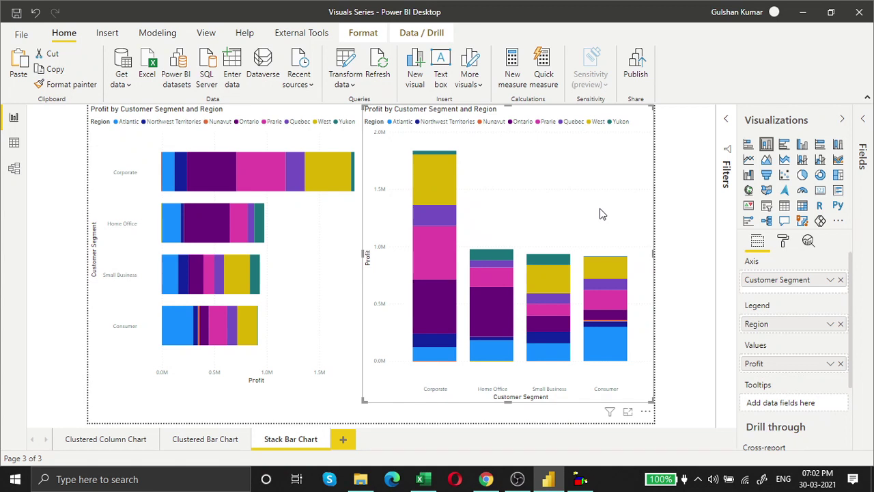
{"action": "left_click", "coordinate": [317, 286]}
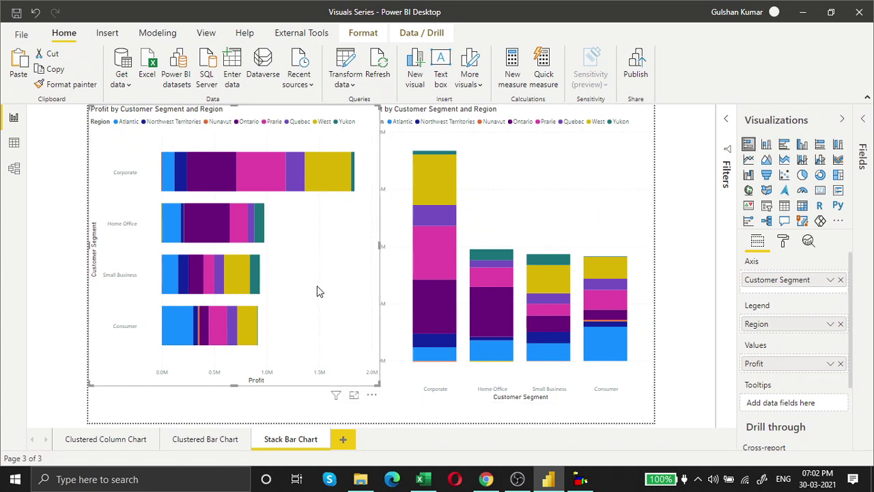
{"action": "left_click", "coordinate": [569, 226]}
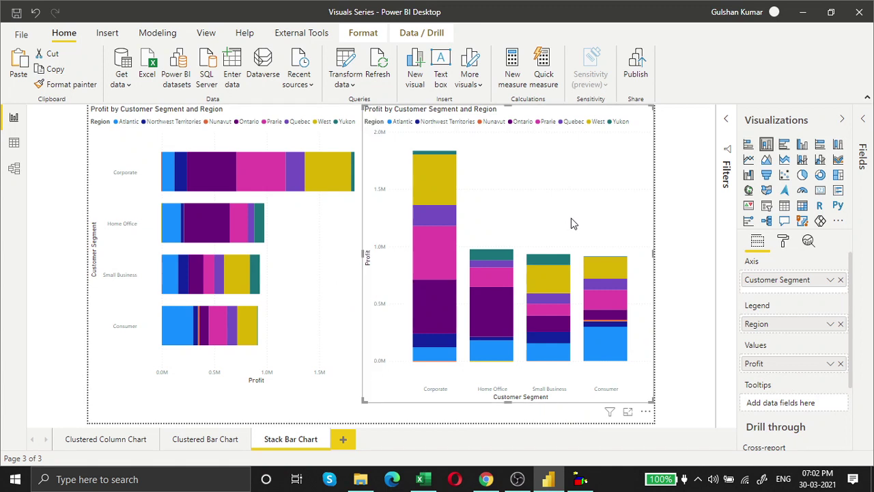
Step: Delete the stacked column copy and enlarge the remaining stacked bar chart to fill the page
{"action": "key", "text": "Delete"}
{"action": "left_click", "coordinate": [374, 291]}
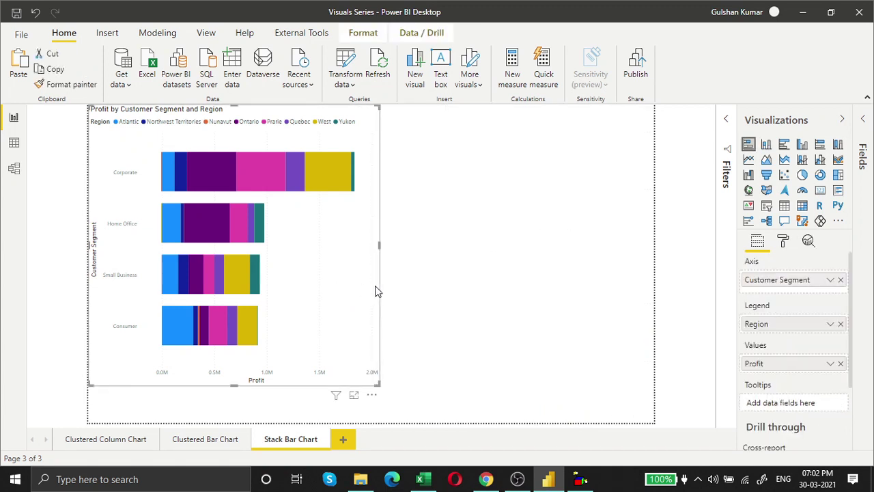
{"action": "left_click_drag", "start_coordinate": [379, 384], "coordinate": [649, 425]}
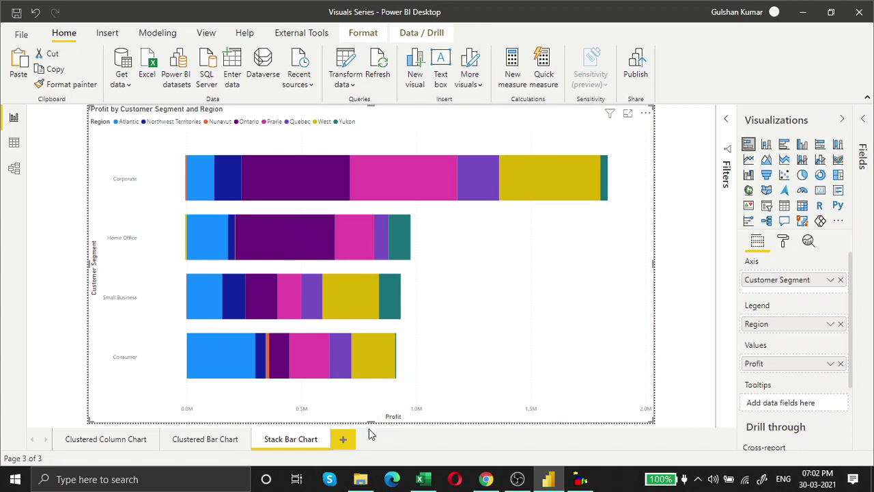
Step: Copy the full-page stacked bar chart onto a new report page and convert it into a stacked column chart
{"action": "left_click", "coordinate": [345, 441]}
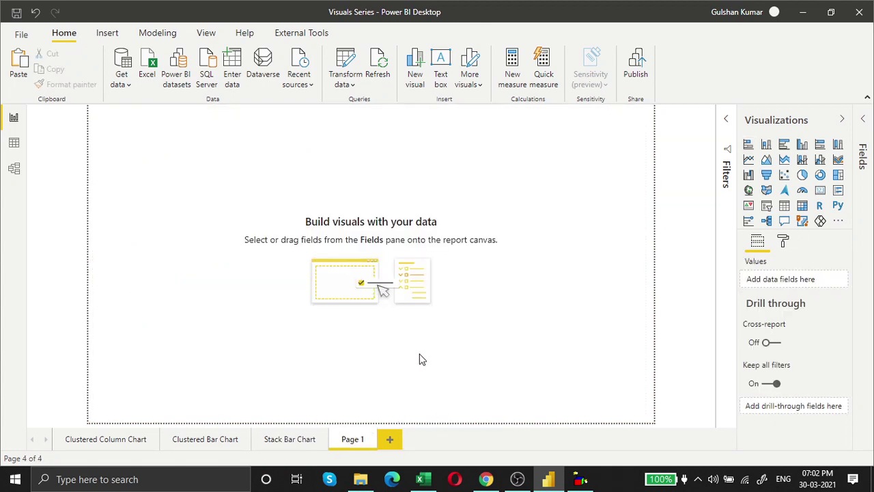
{"action": "key", "text": "ctrl+v"}
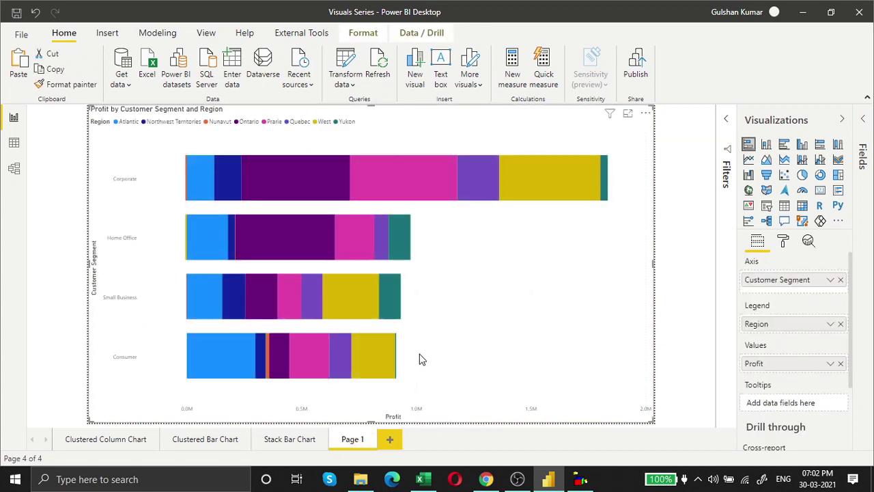
{"action": "left_click", "coordinate": [766, 144]}
Step: Rename the new report page as Stack Column Chart
{"action": "double_click", "coordinate": [359, 441]}
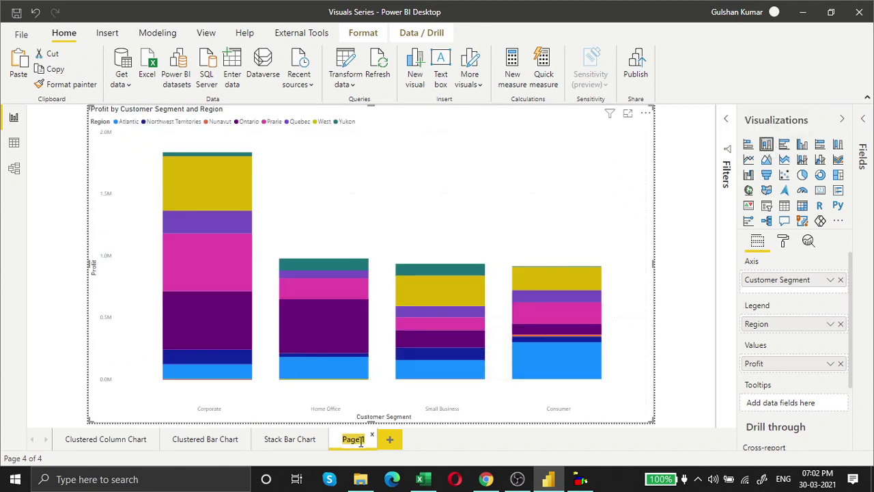
{"action": "type", "text": "Stack Column Chart"}
{"action": "left_click", "coordinate": [486, 199]}
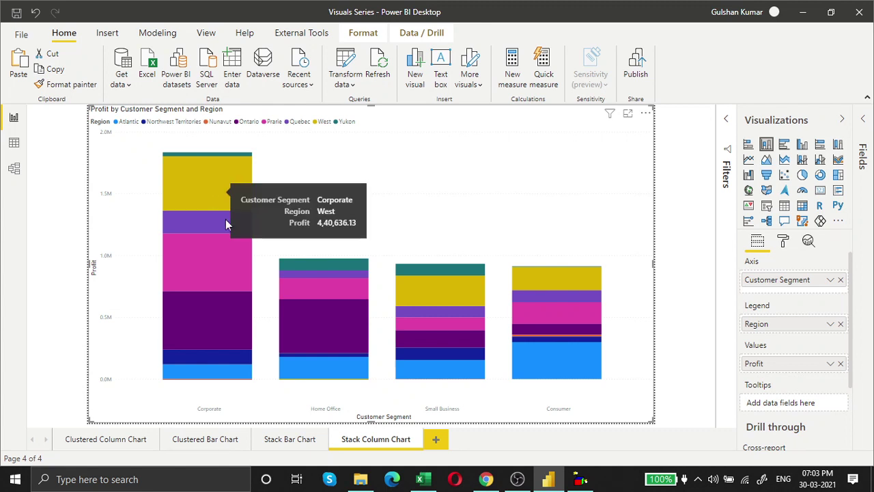
Step: Review the stacked bar, clustered bar and clustered column chart pages, and return to the Stack Column Chart page
{"action": "left_click", "coordinate": [294, 440]}
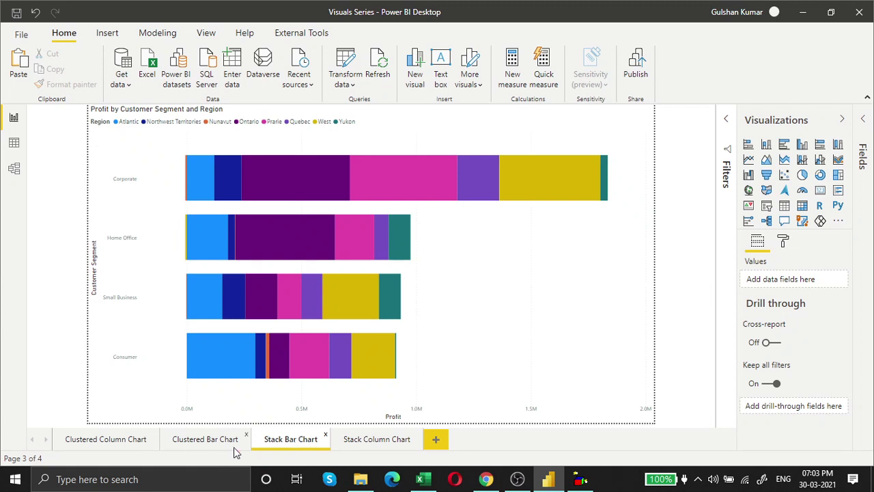
{"action": "left_click", "coordinate": [208, 443]}
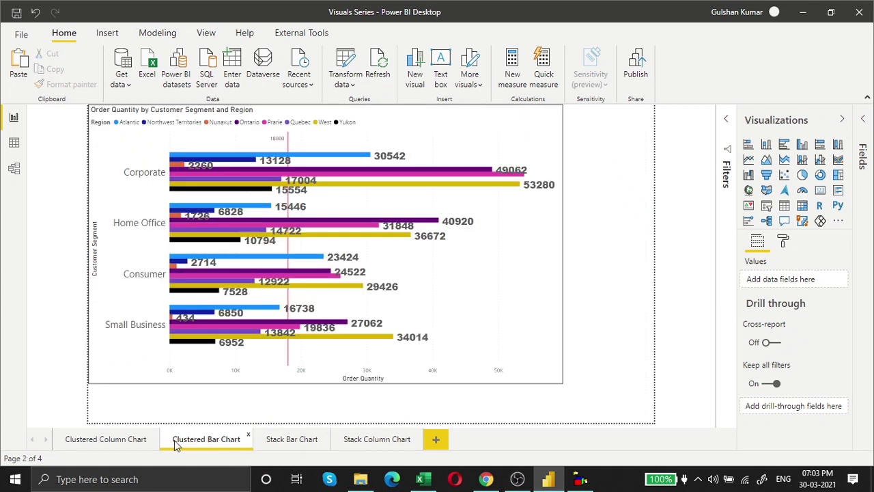
{"action": "left_click", "coordinate": [130, 444]}
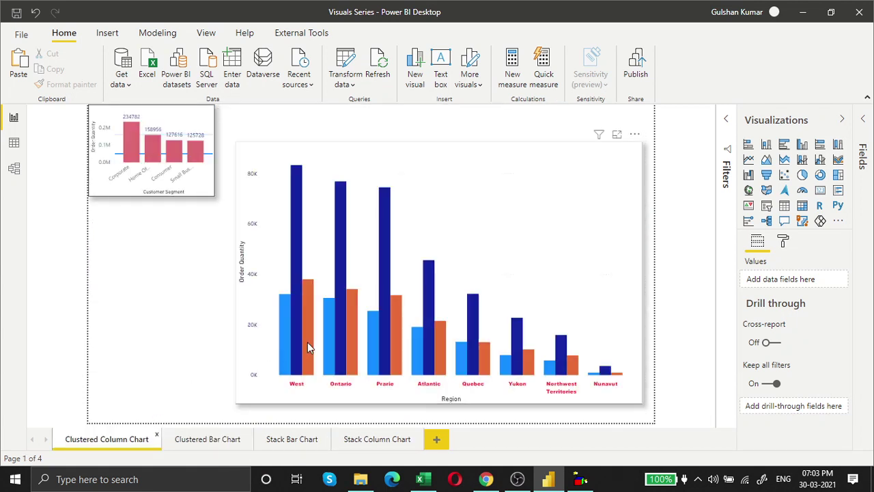
{"action": "mouse_move", "coordinate": [307, 344]}
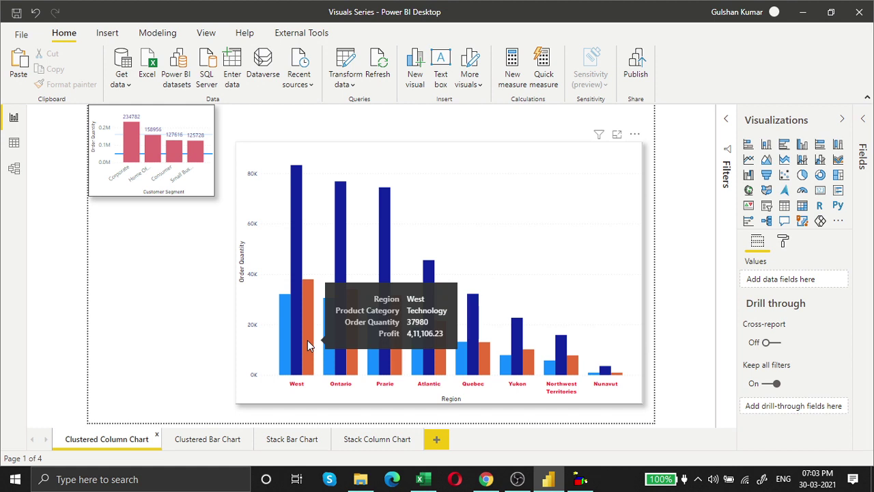
{"action": "mouse_move", "coordinate": [274, 297]}
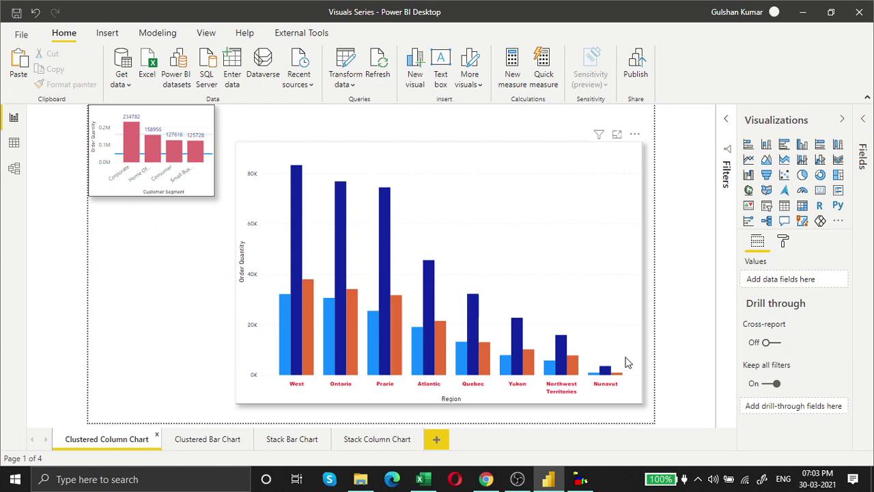
{"action": "left_click", "coordinate": [286, 441]}
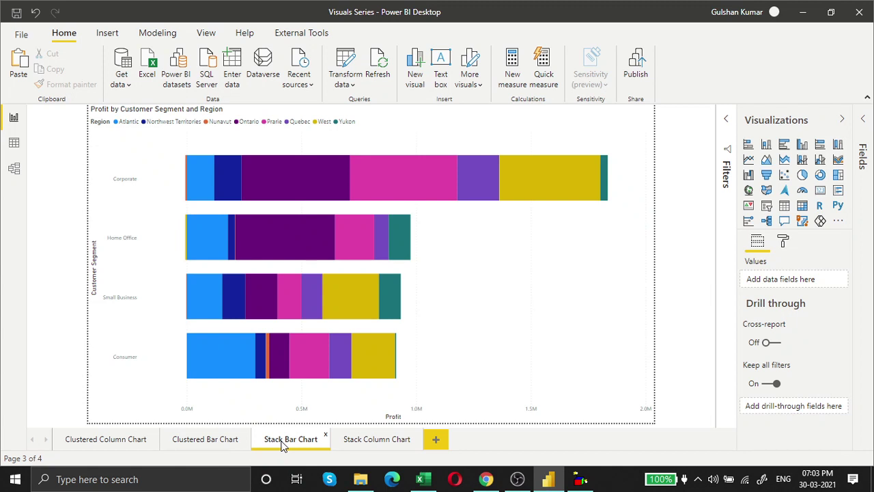
{"action": "left_click", "coordinate": [366, 439]}
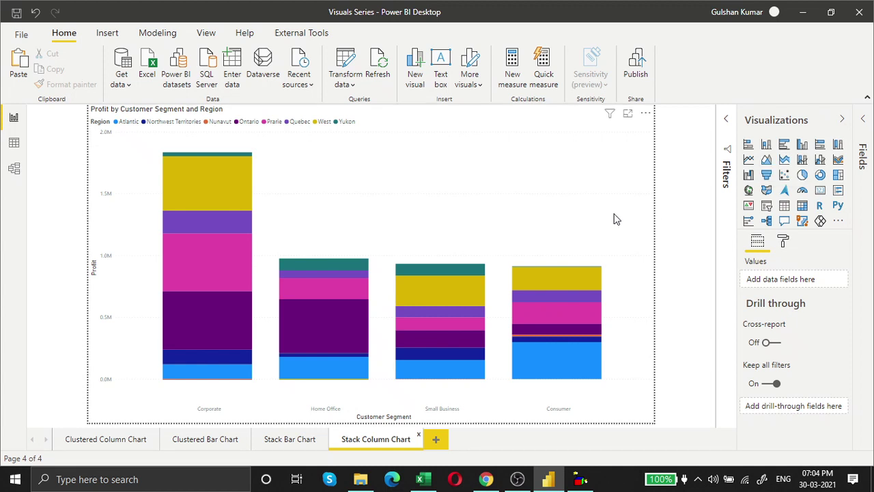
{"action": "left_click", "coordinate": [517, 479]}
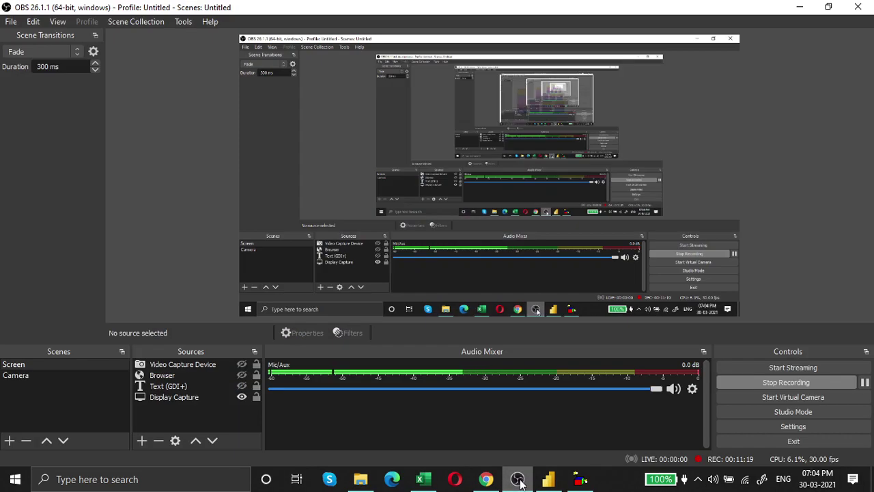